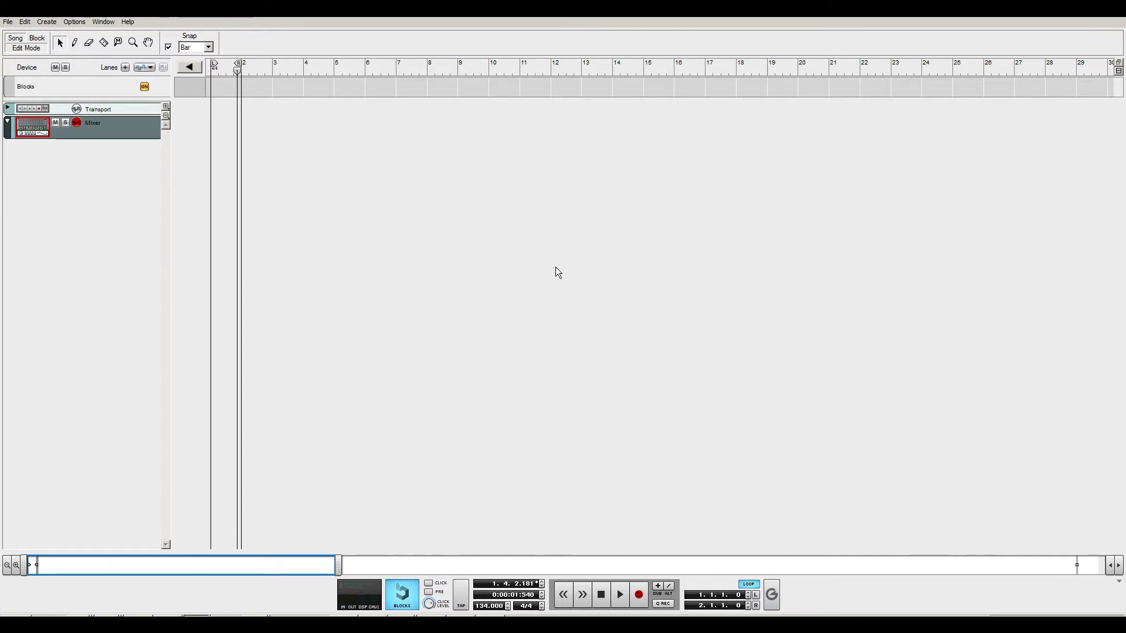
Step: Create an NN19 Digital Sampler in the rack and load the sample A&B AyuKick.wav from the Kicks folder into it
{"action": "key", "text": "alt+Tab"}
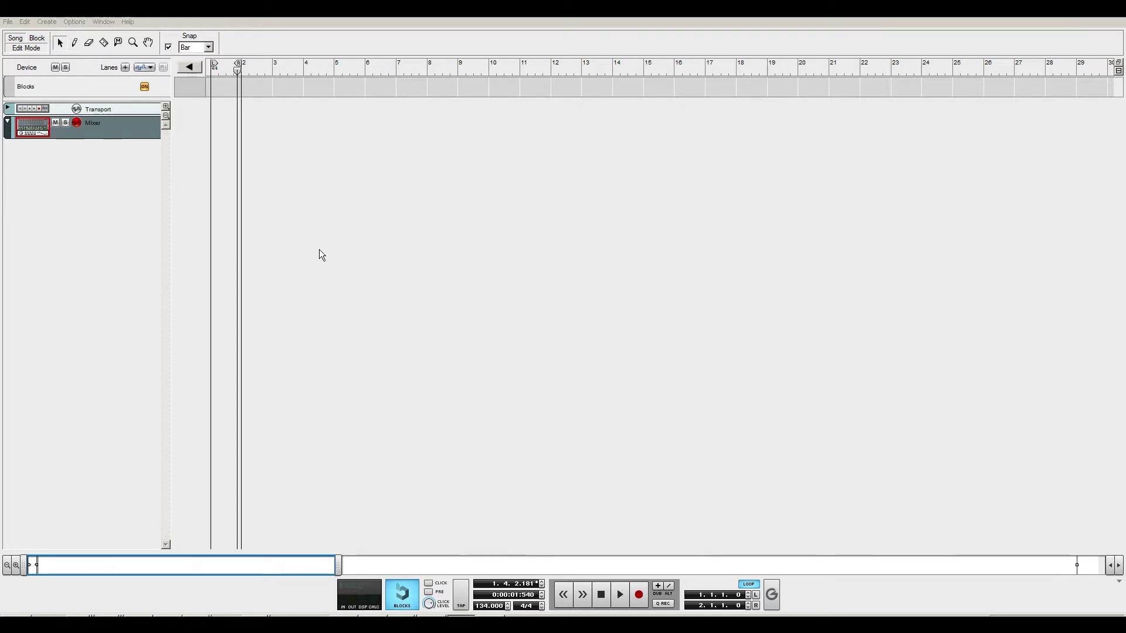
{"action": "key", "text": "alt+Tab"}
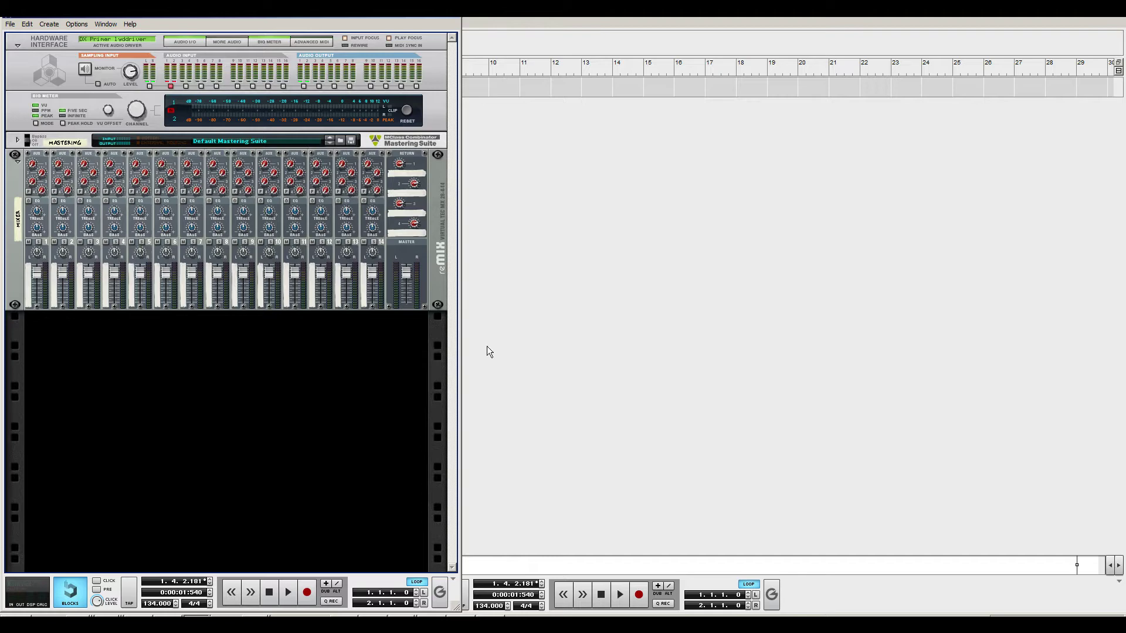
{"action": "right_click", "coordinate": [103, 390]}
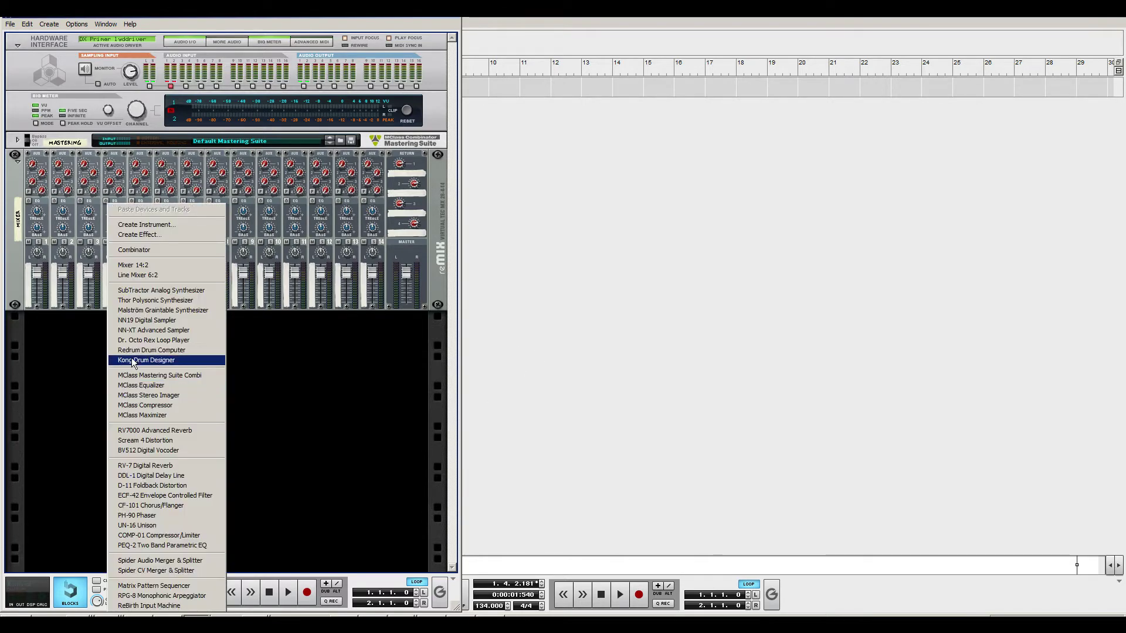
{"action": "left_click", "coordinate": [153, 323]}
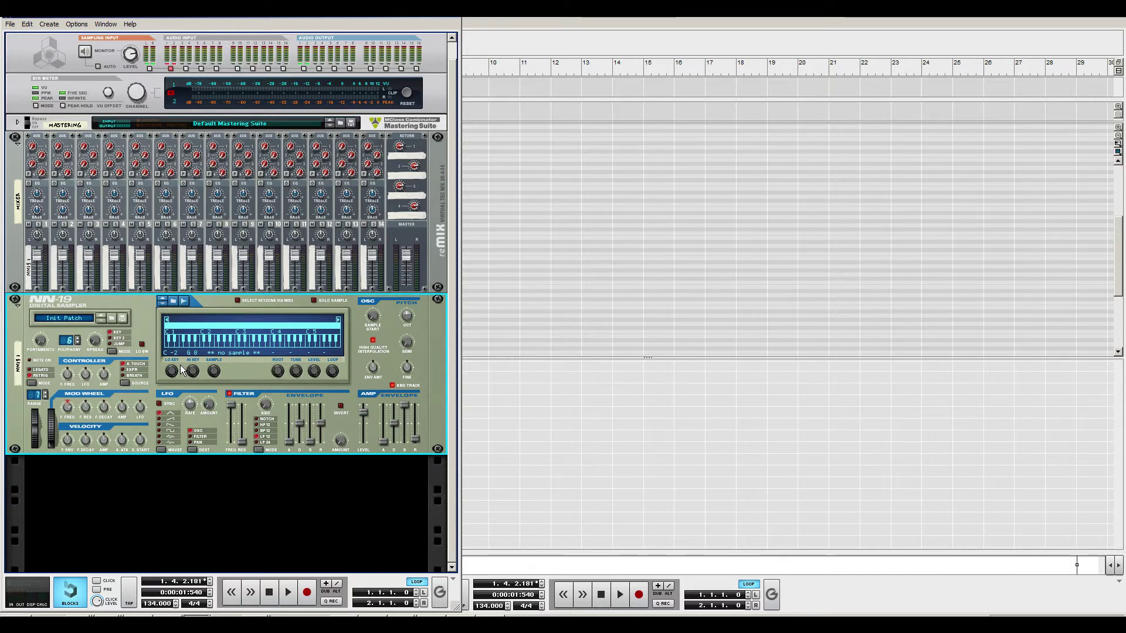
{"action": "left_click", "coordinate": [173, 301]}
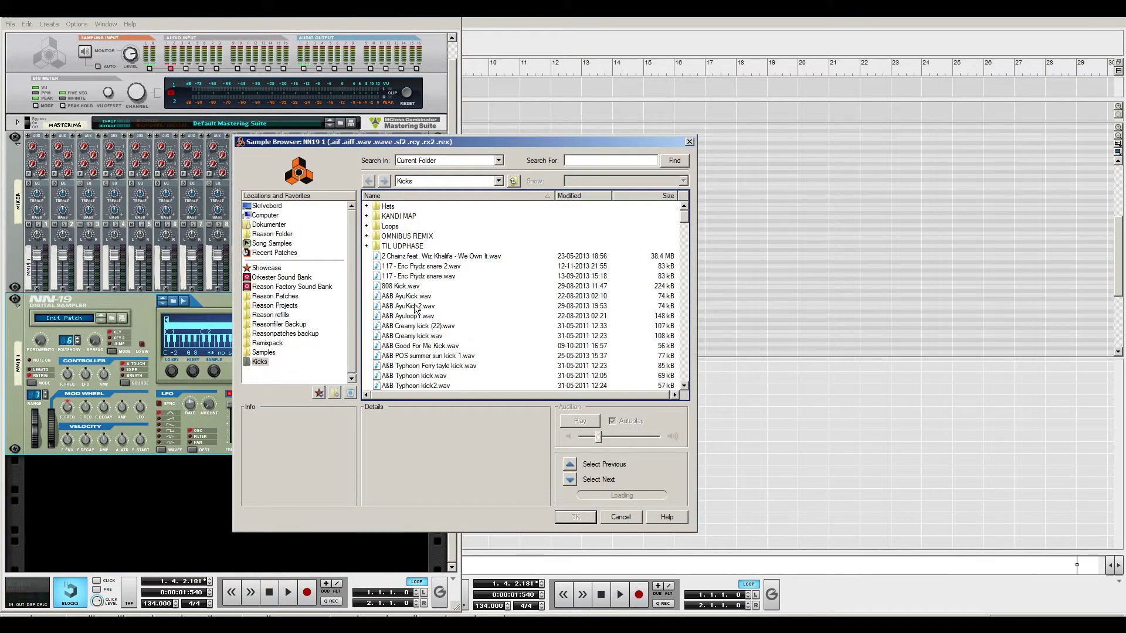
{"action": "double_click", "coordinate": [414, 297]}
Step: In the NN19's sequencer track, draw a one-beat C3 note at the start of bar 1 and copy it onto beats 2, 3 and 4
{"action": "left_click", "coordinate": [560, 196]}
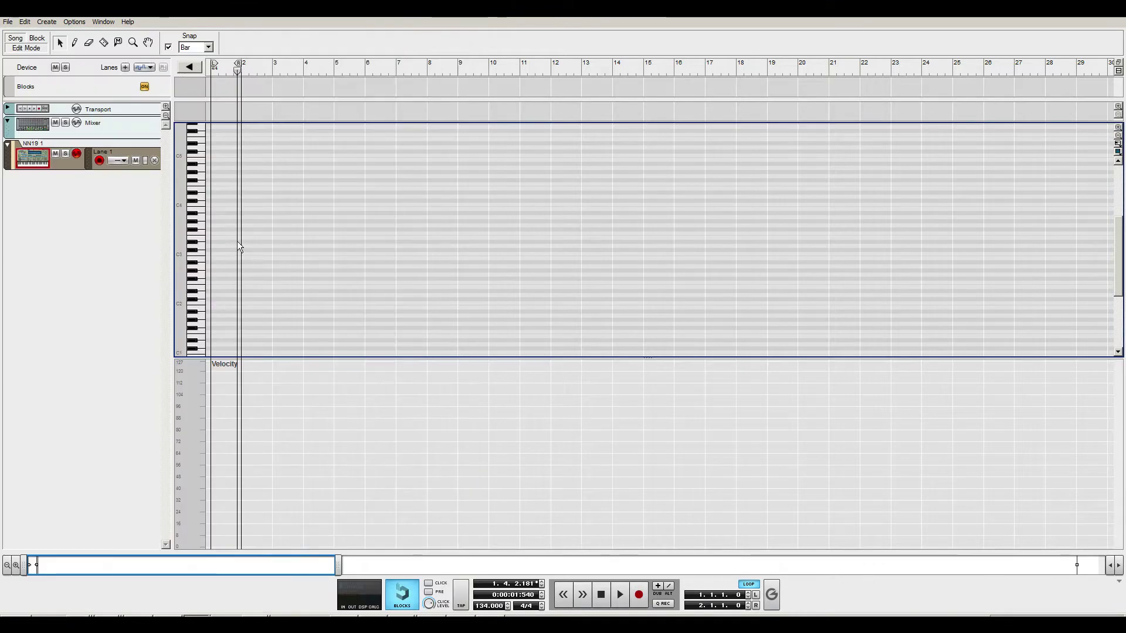
{"action": "key", "text": "w"}
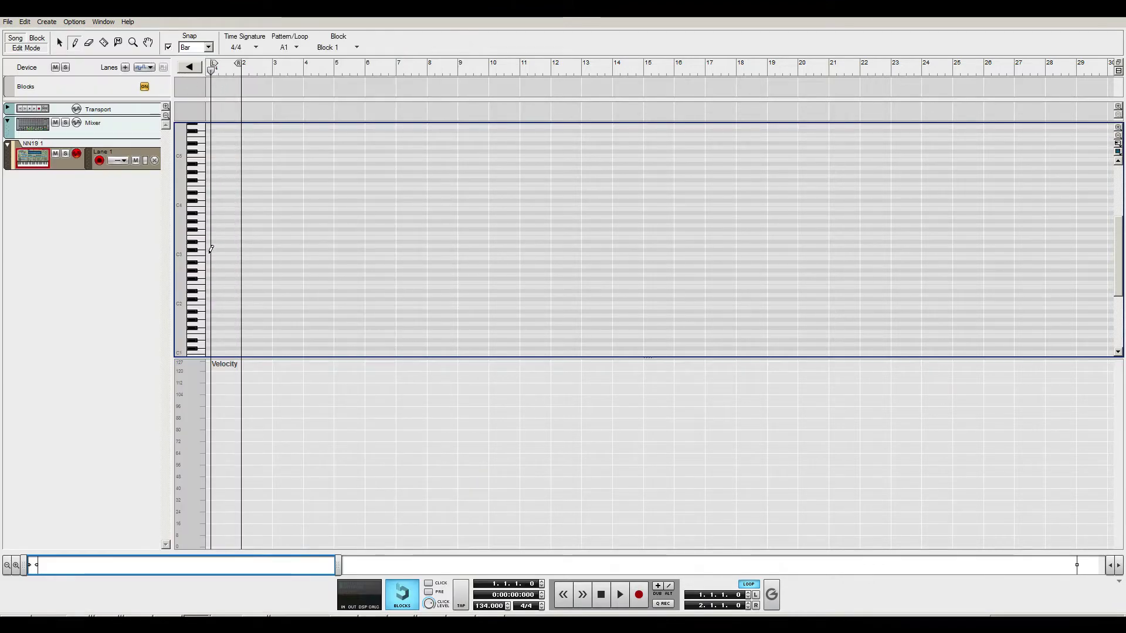
{"action": "left_click", "coordinate": [216, 254]}
{"action": "key", "text": "ctrl+c"}
{"action": "key", "text": "ctrl+v"}
{"action": "key", "text": "ctrl+v"}
{"action": "key", "text": "ctrl+v"}
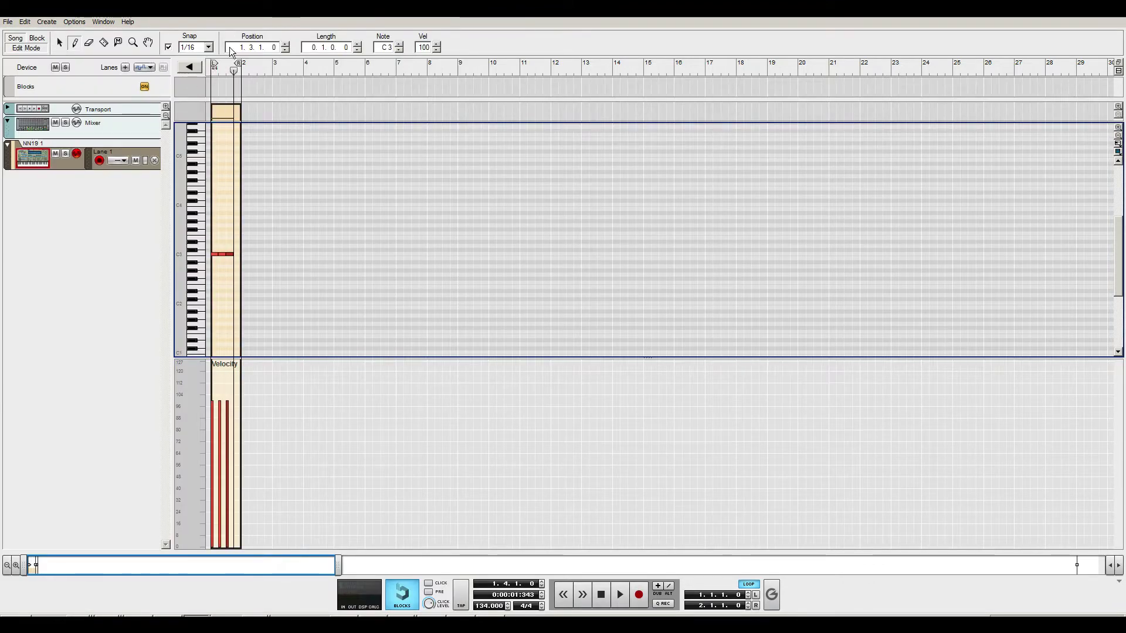
Step: Play the NN19 kick loop from bar 1 and check the sampler's amp level and sample start in the rack
{"action": "key", "text": "Home"}
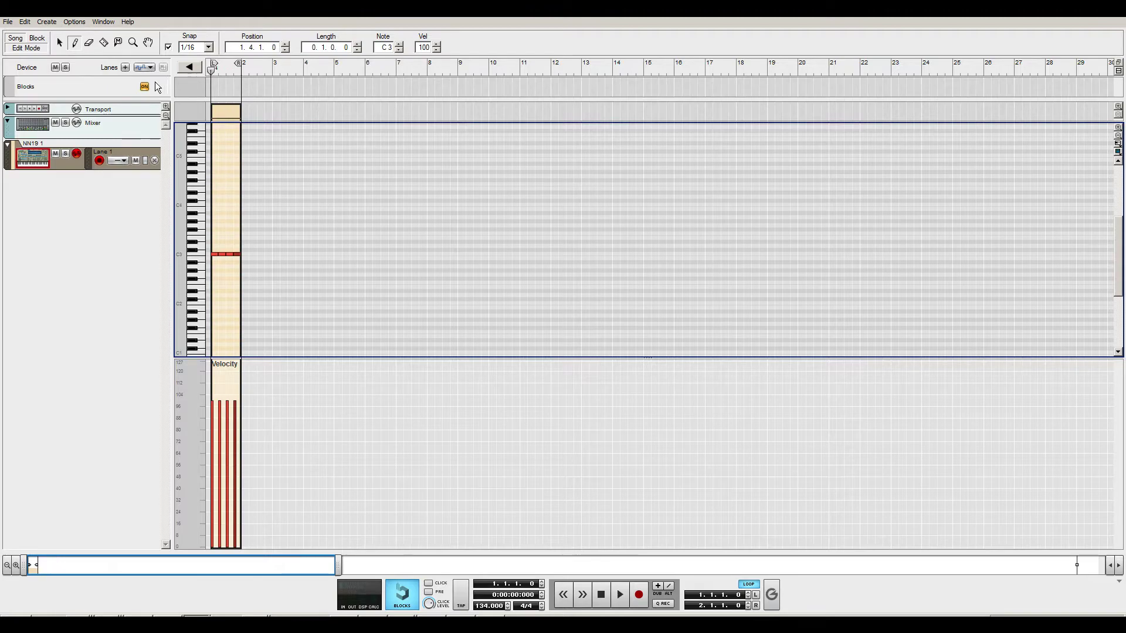
{"action": "left_click", "coordinate": [623, 594]}
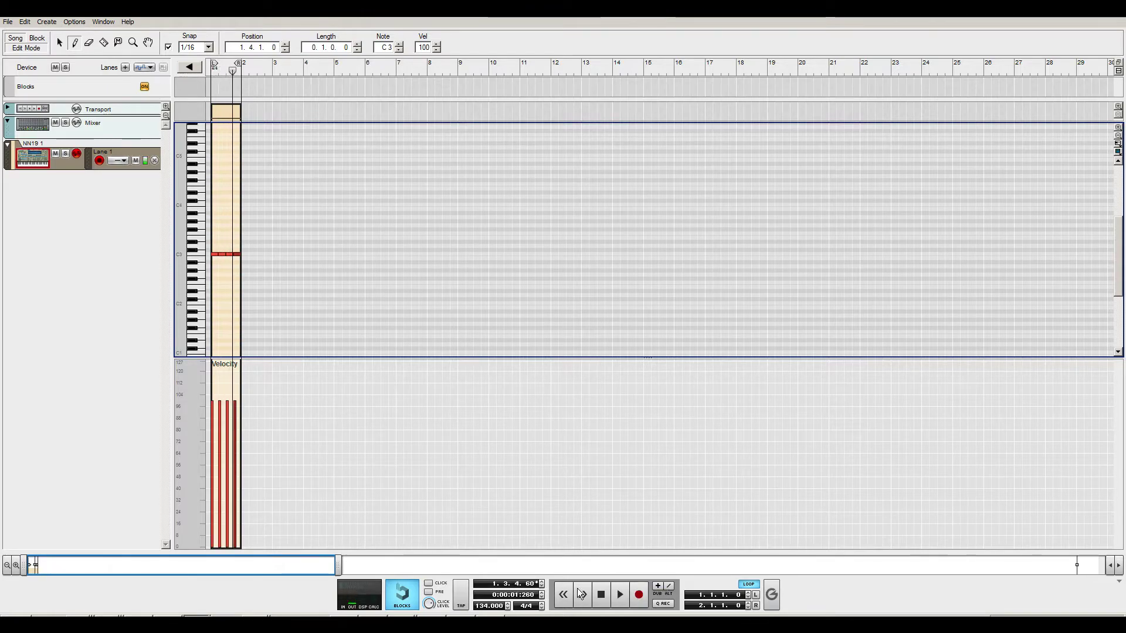
{"action": "key", "text": "alt+Tab"}
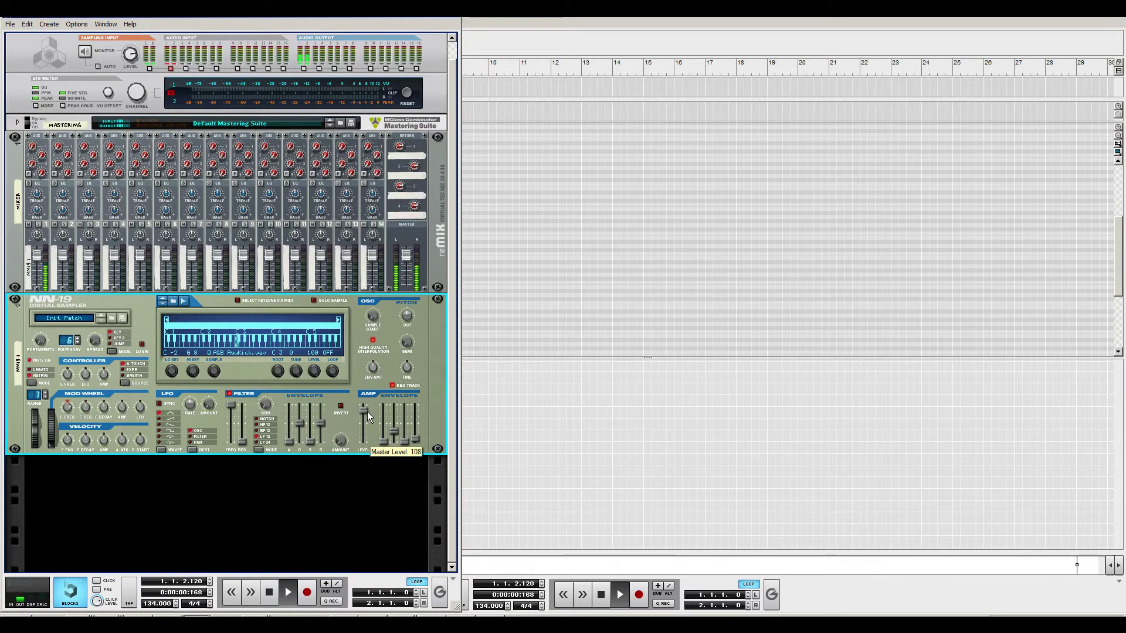
{"action": "key", "text": "space"}
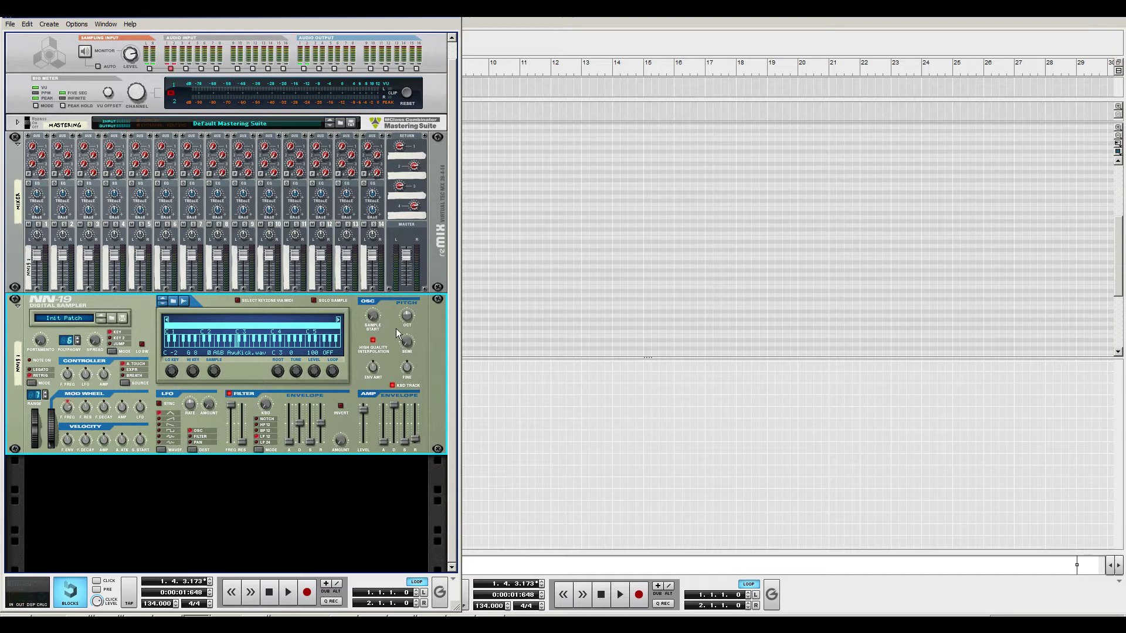
{"action": "mouse_move", "coordinate": [375, 313]}
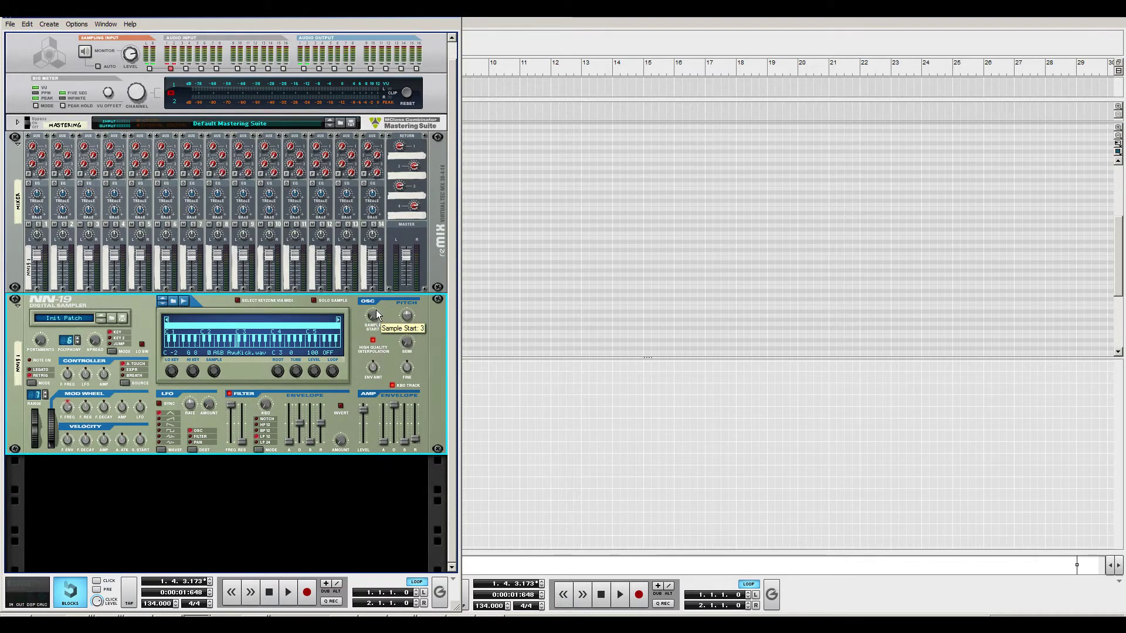
{"action": "key", "text": "alt+Tab"}
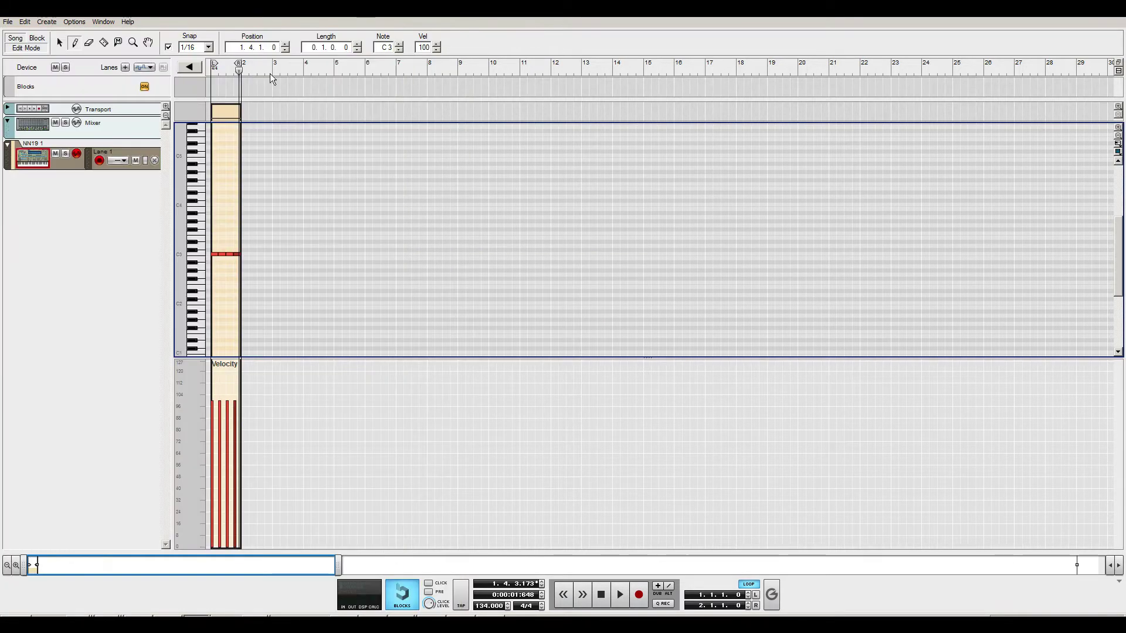
{"action": "left_click", "coordinate": [299, 69]}
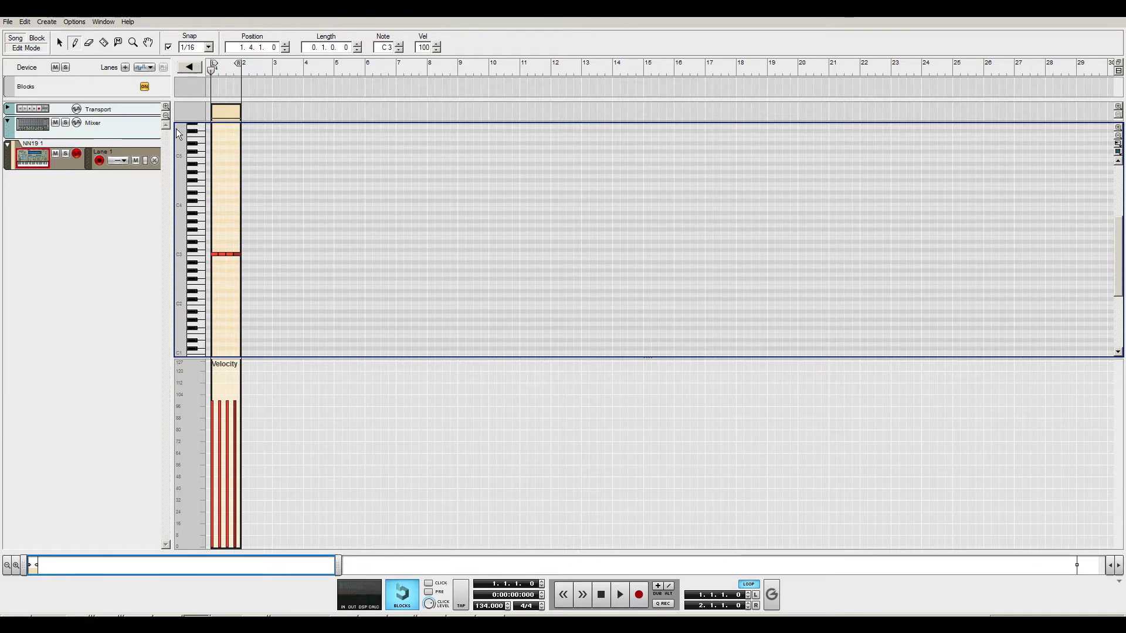
{"action": "key", "text": "space"}
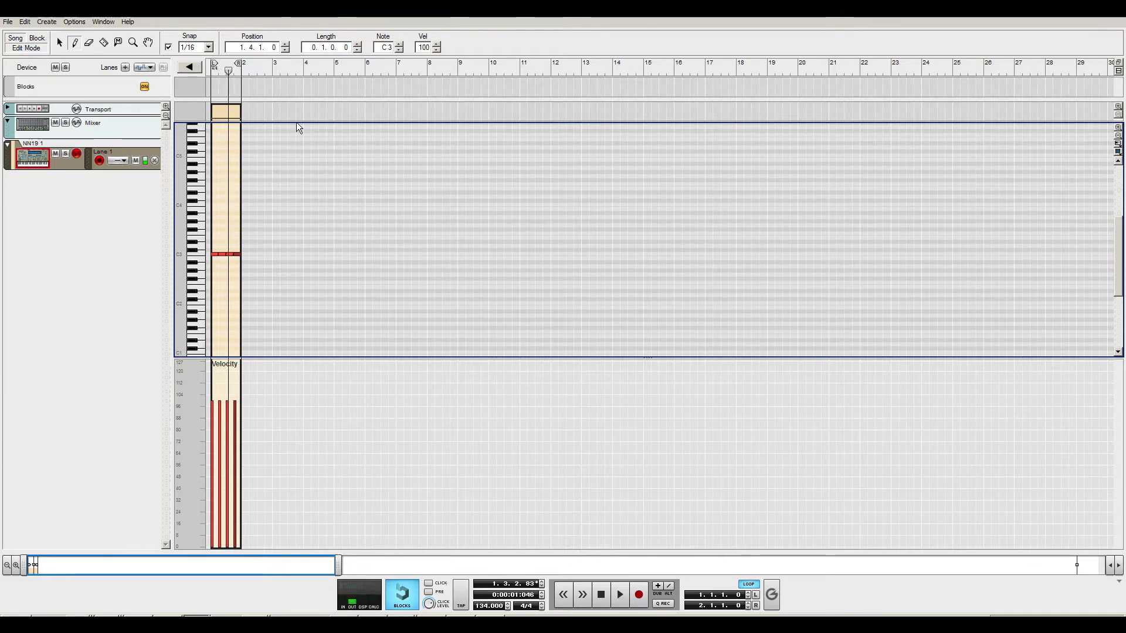
{"action": "key", "text": "alt+Tab"}
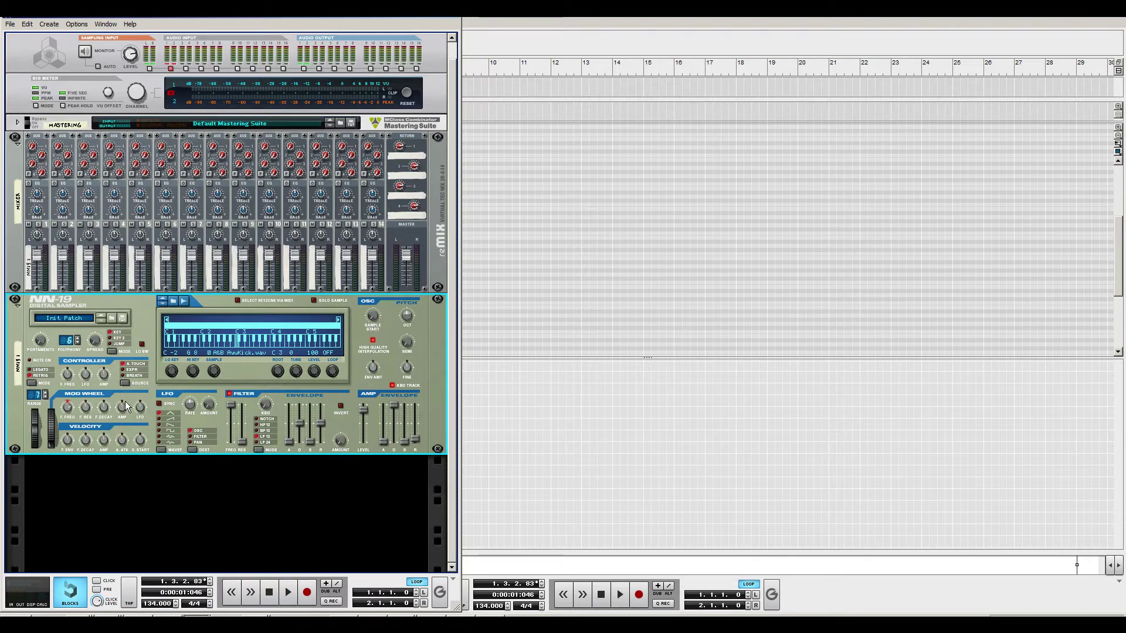
{"action": "left_click", "coordinate": [237, 497]}
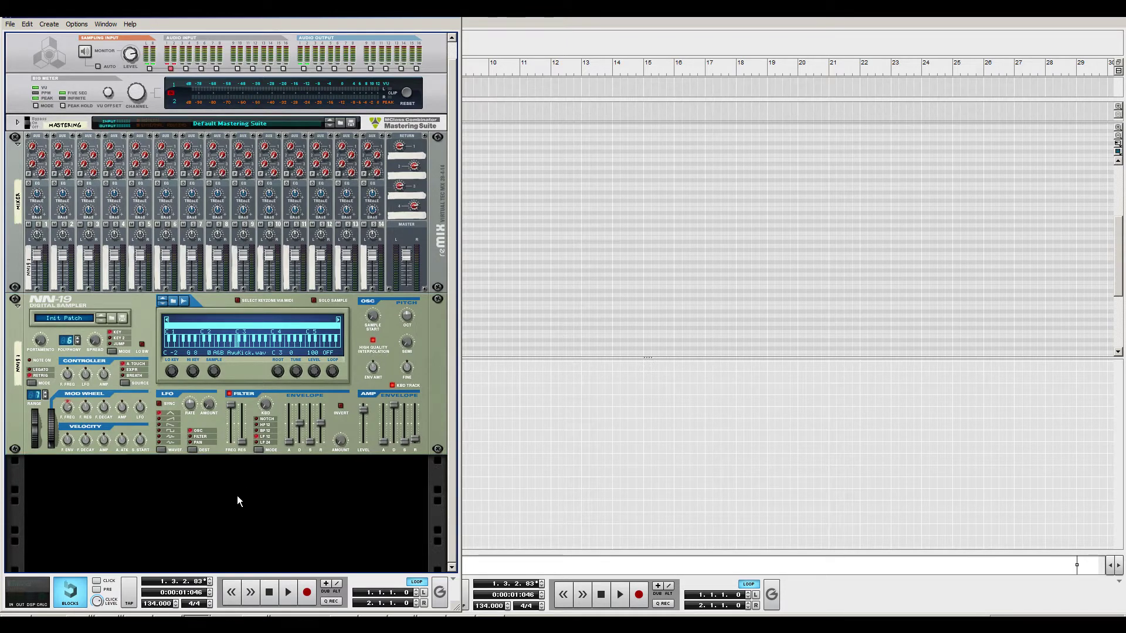
{"action": "right_click", "coordinate": [188, 496]}
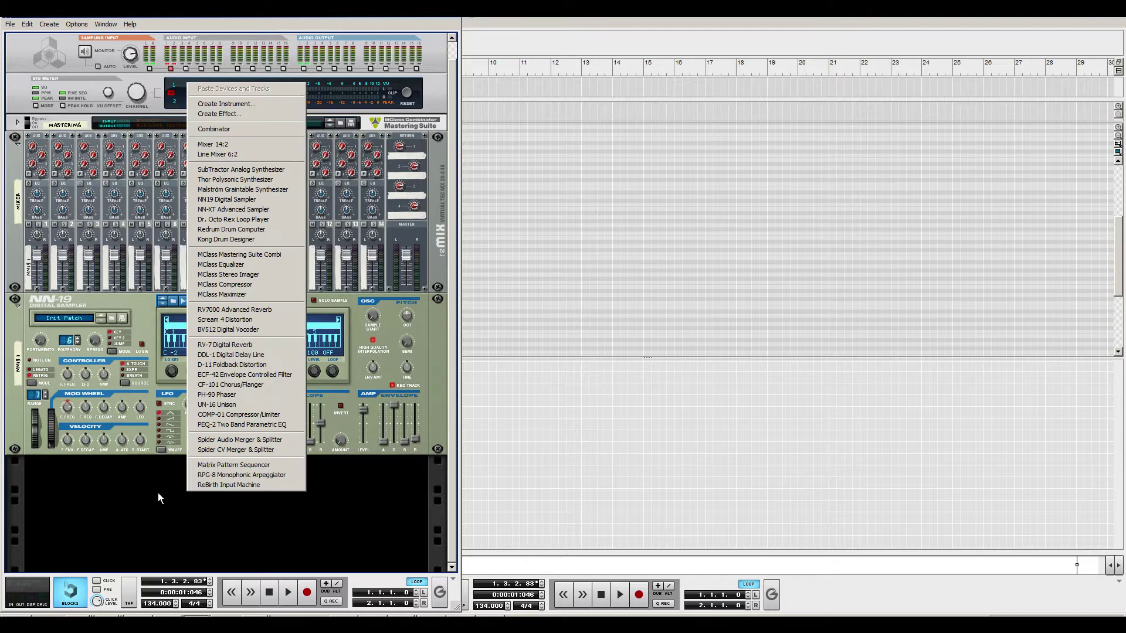
{"action": "left_click", "coordinate": [134, 499]}
{"action": "right_click", "coordinate": [150, 495]}
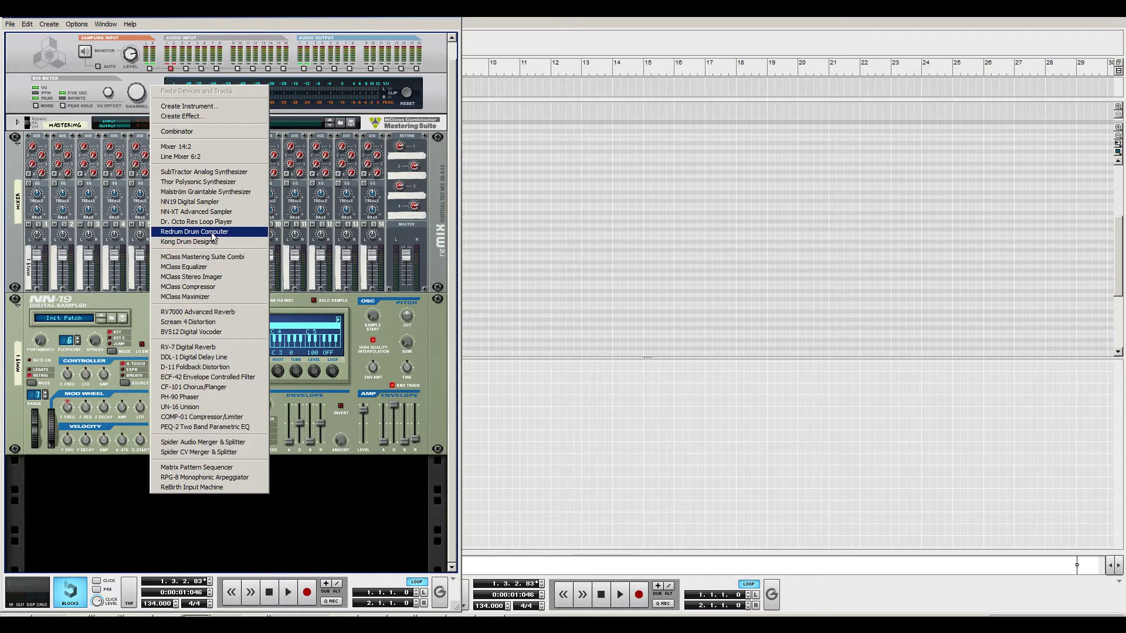
{"action": "left_click", "coordinate": [355, 502]}
Step: Create a Redrum Drum Computer below the NN19 and load A&B AyuKick.wav into its channel 1
{"action": "right_click", "coordinate": [125, 478]}
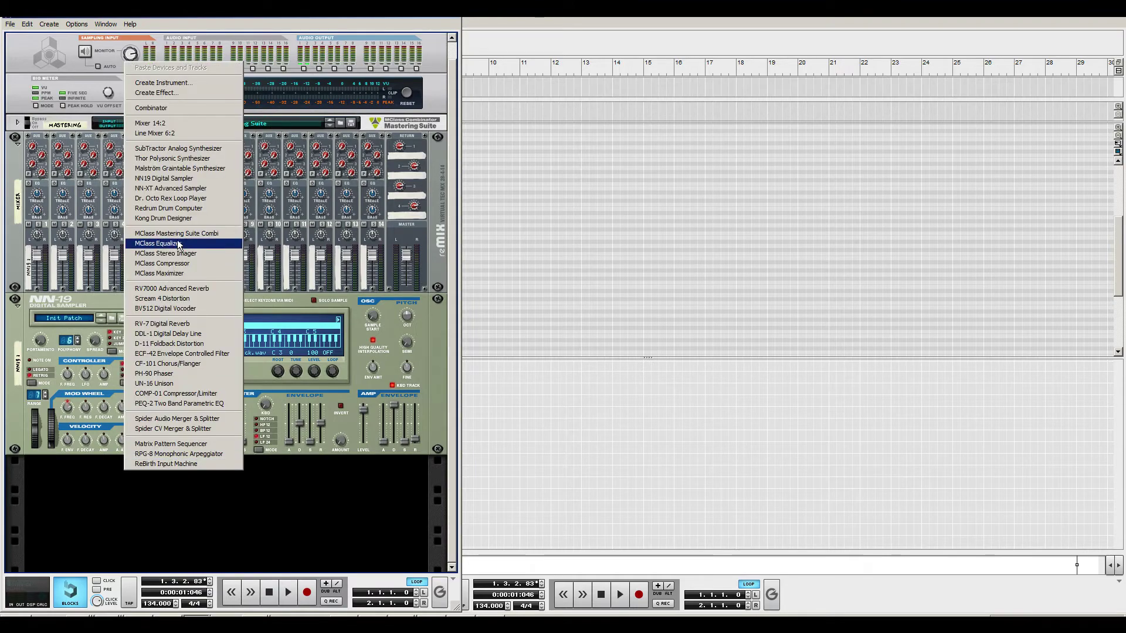
{"action": "left_click", "coordinate": [200, 207]}
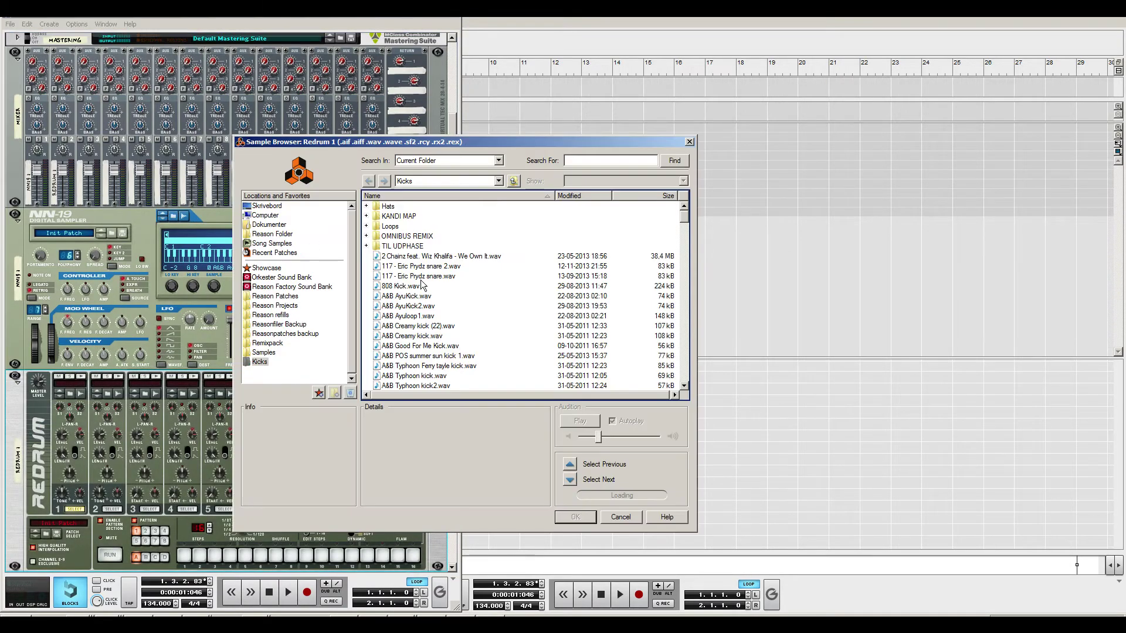
{"action": "double_click", "coordinate": [418, 296]}
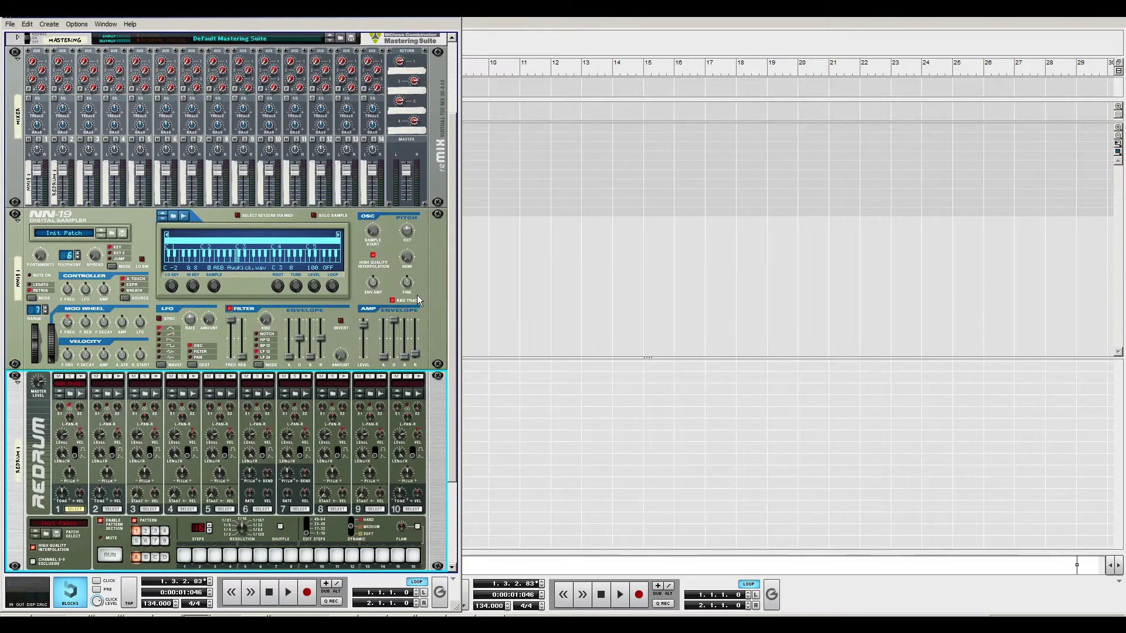
Step: Try to reuse the NN19 note clip by copying it to the Redrum lane in the arrangement and opening it for editing
{"action": "left_click", "coordinate": [532, 24]}
{"action": "left_click", "coordinate": [22, 50]}
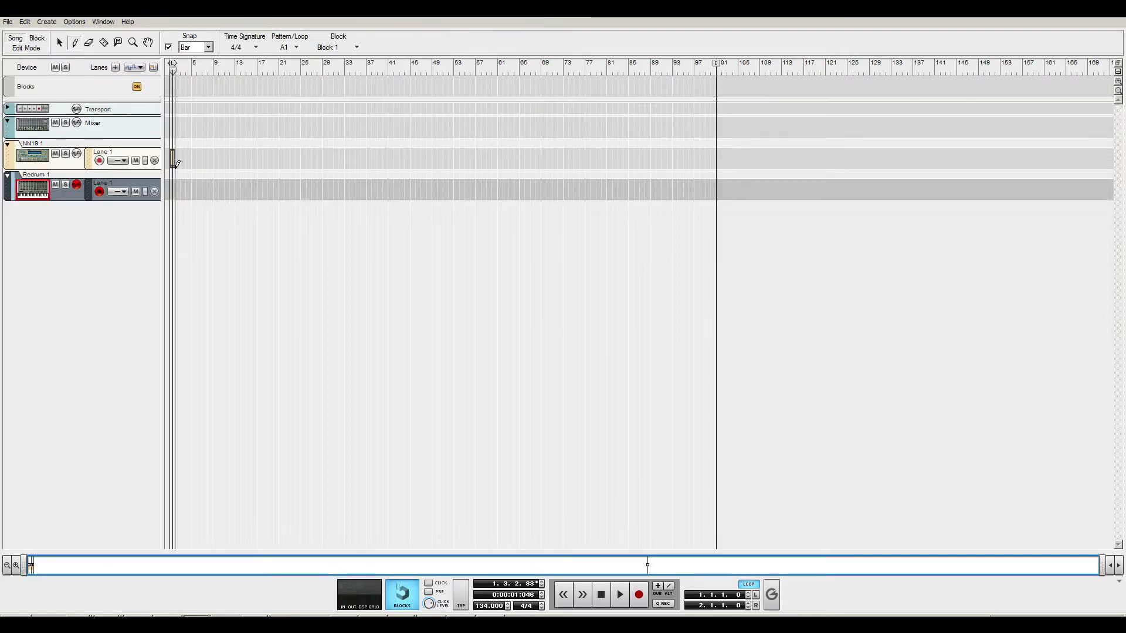
{"action": "left_click", "coordinate": [60, 44]}
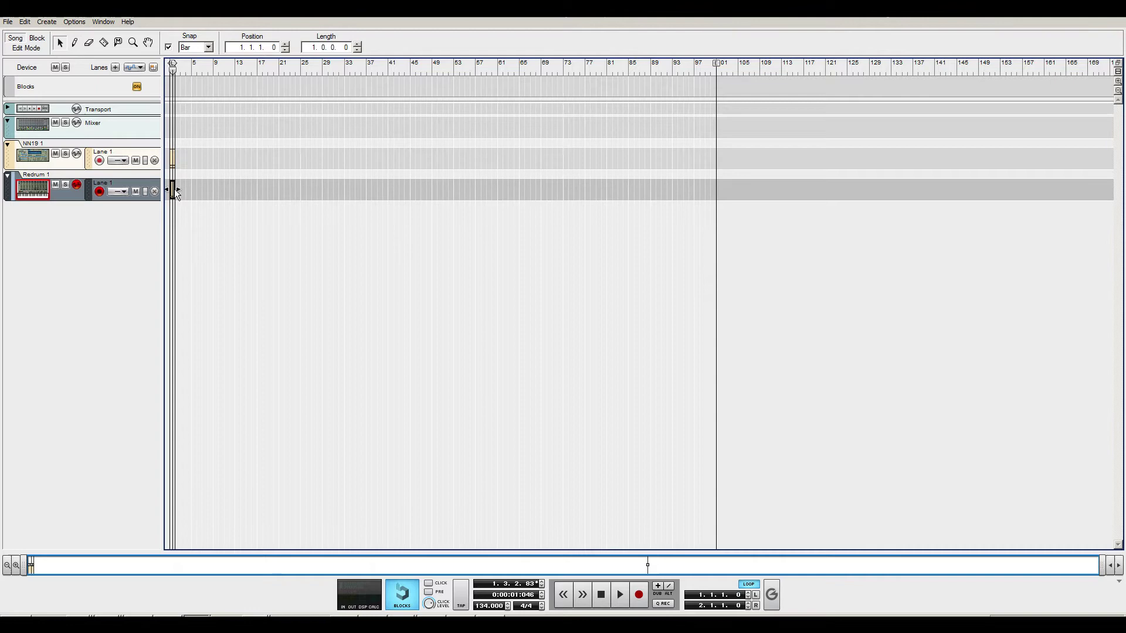
{"action": "double_click", "coordinate": [176, 192]}
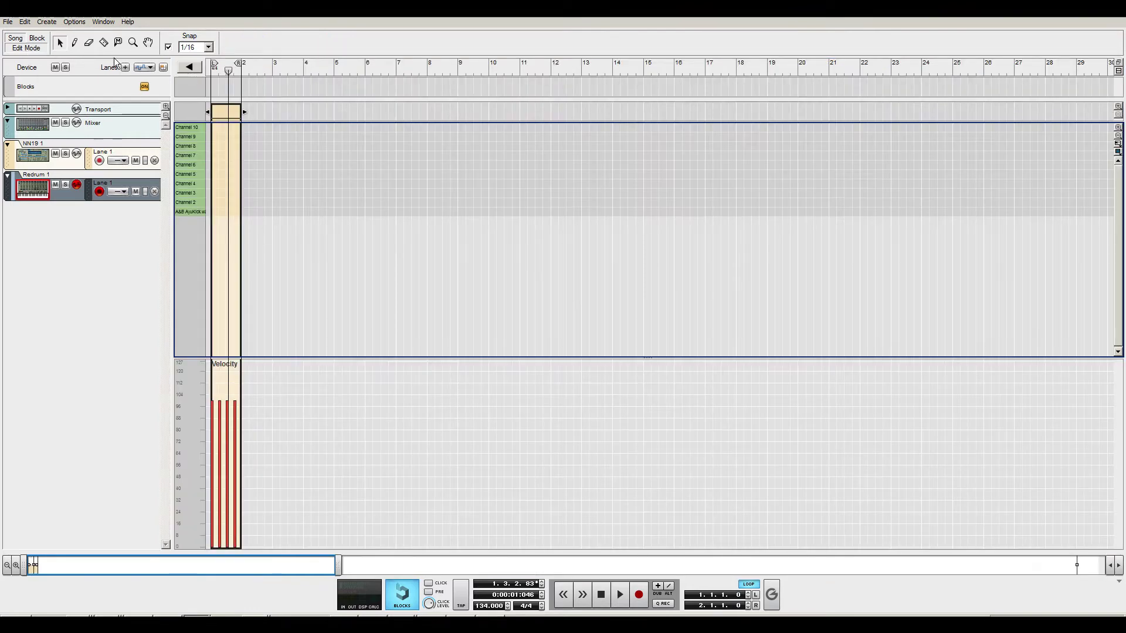
{"action": "left_click", "coordinate": [21, 47]}
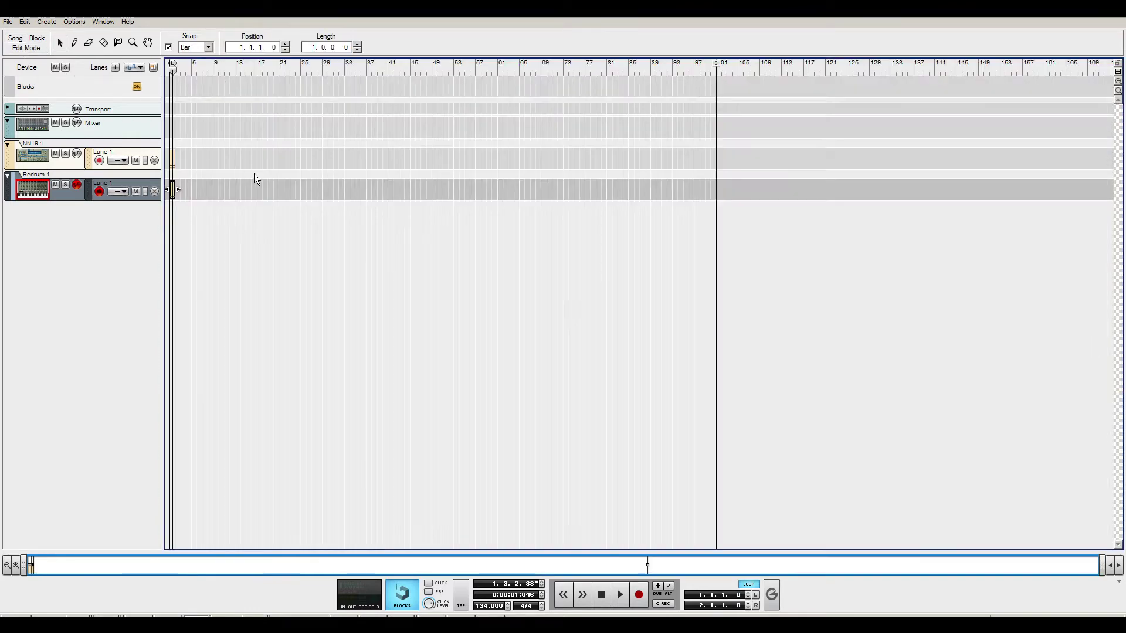
Step: Replace the copied clip in the Redrum lane with a new empty one-bar clip at bar 1 and open it for editing
{"action": "left_click_drag", "start_coordinate": [196, 201], "coordinate": [173, 183]}
{"action": "left_click", "coordinate": [172, 183]}
{"action": "key", "text": "w"}
{"action": "double_click", "coordinate": [174, 180]}
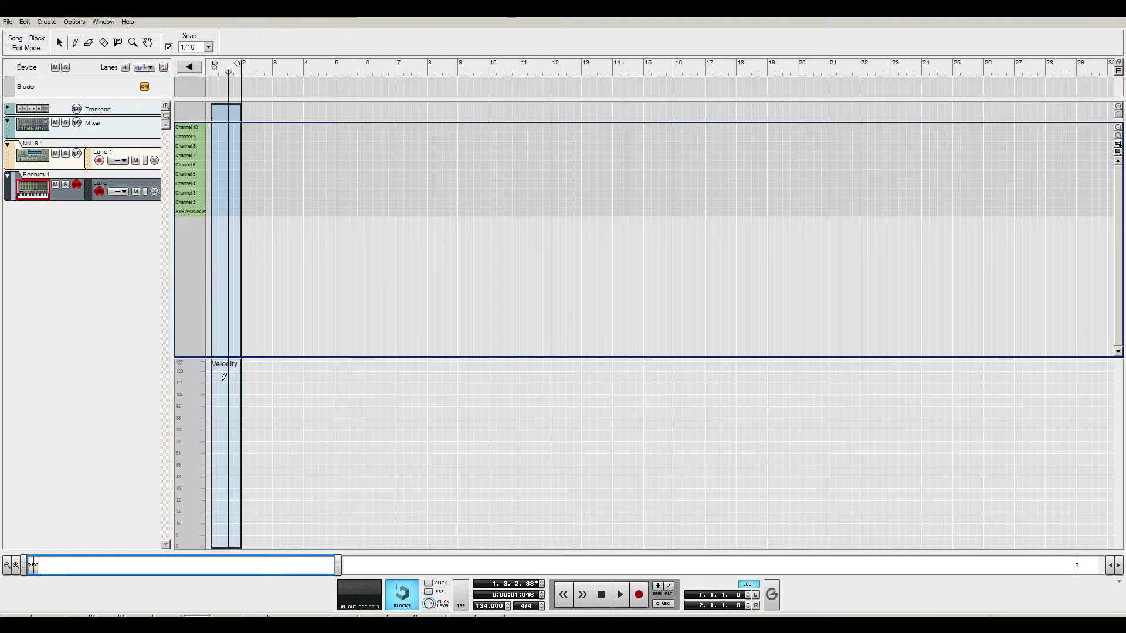
Step: Draw a one-beat note in the Redrum's AyuKick row at bar 1 and copy it onto beats 2, 3 and 4
{"action": "left_click", "coordinate": [214, 212]}
{"action": "key", "text": "ctrl+c"}
{"action": "key", "text": "ctrl+v"}
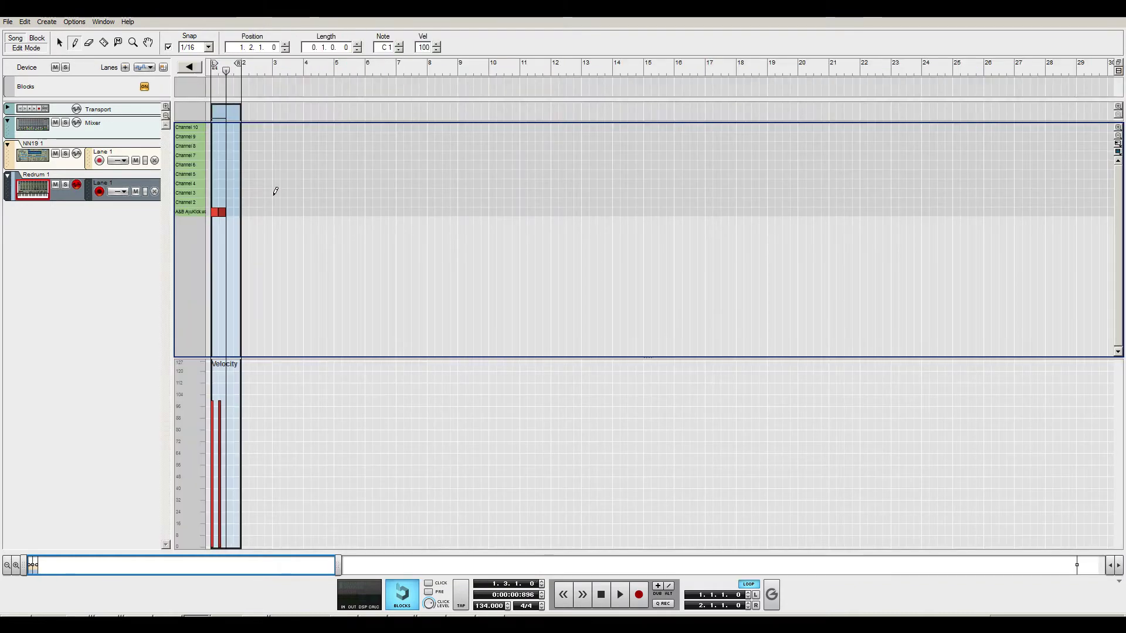
{"action": "key", "text": "ctrl+v"}
{"action": "key", "text": "ctrl+v"}
Step: Play the kick pattern from the start, stop playback and bring the whole Redrum device into view in the rack
{"action": "key", "text": "shift+Return"}
{"action": "key", "text": "space"}
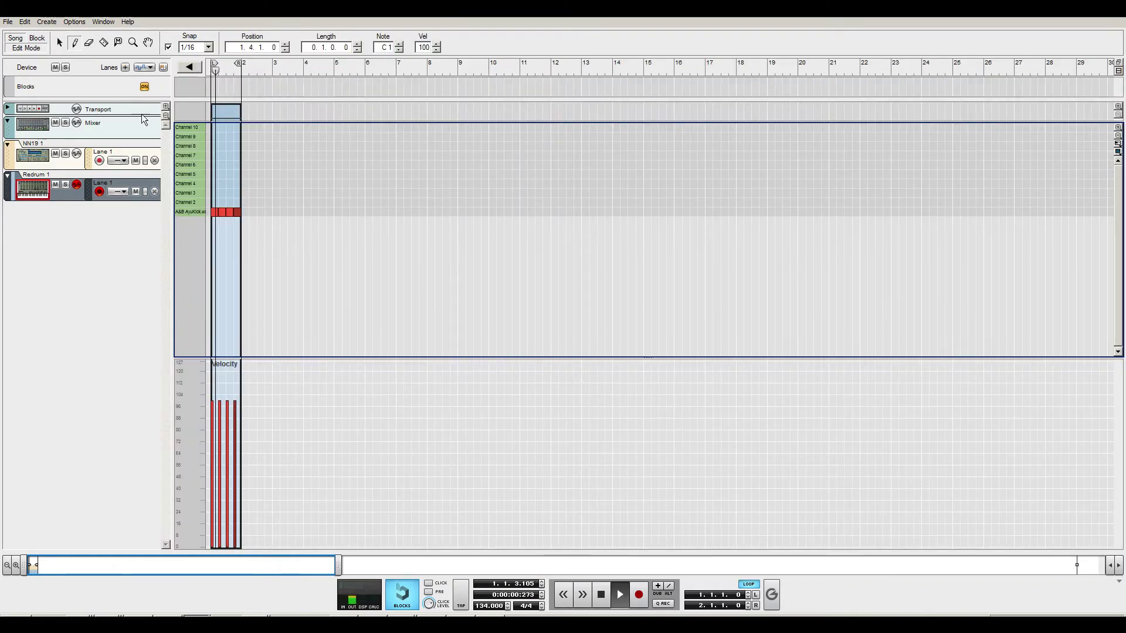
{"action": "key", "text": "alt+Tab"}
{"action": "key", "text": "space"}
{"action": "scroll", "coordinate": [329, 380], "scroll_direction": "down", "scroll_amount": 3}
{"action": "scroll", "coordinate": [330, 386], "scroll_direction": "down", "scroll_amount": 1}
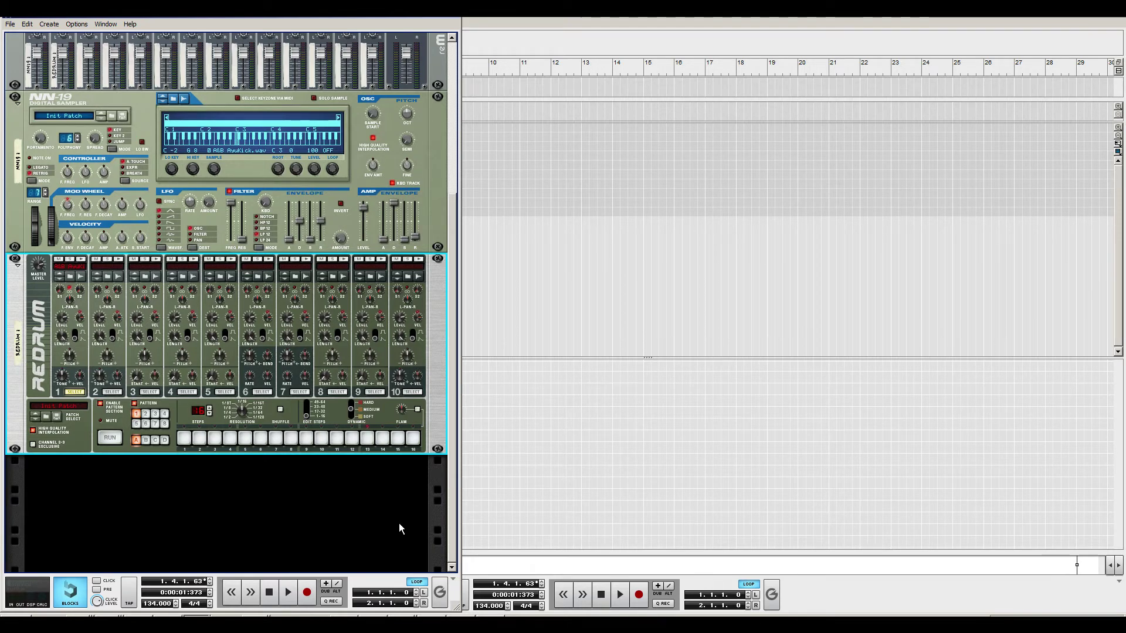
Step: Flip the rack to its rear side and examine the Redrum's individual channel outputs
{"action": "left_click", "coordinate": [258, 490]}
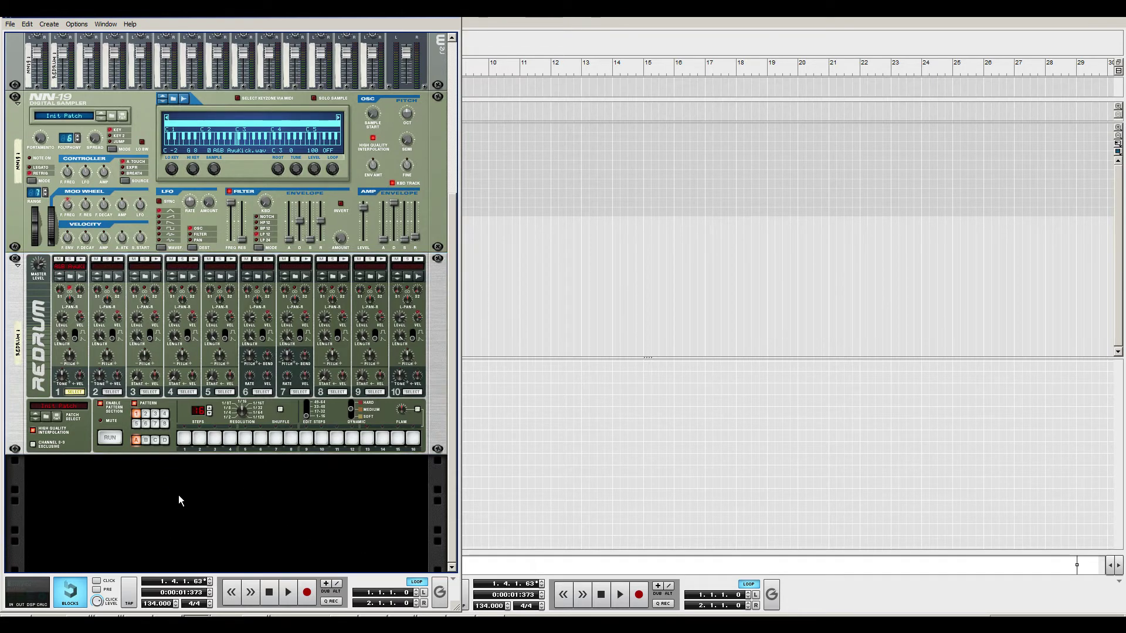
{"action": "key", "text": "Tab"}
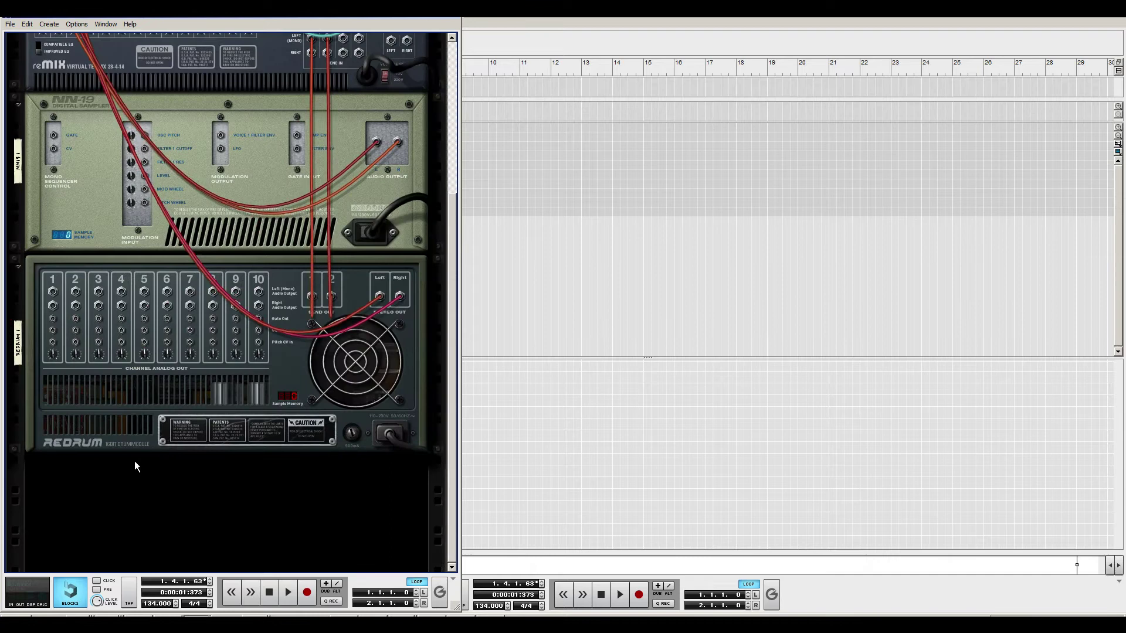
{"action": "left_click", "coordinate": [61, 321]}
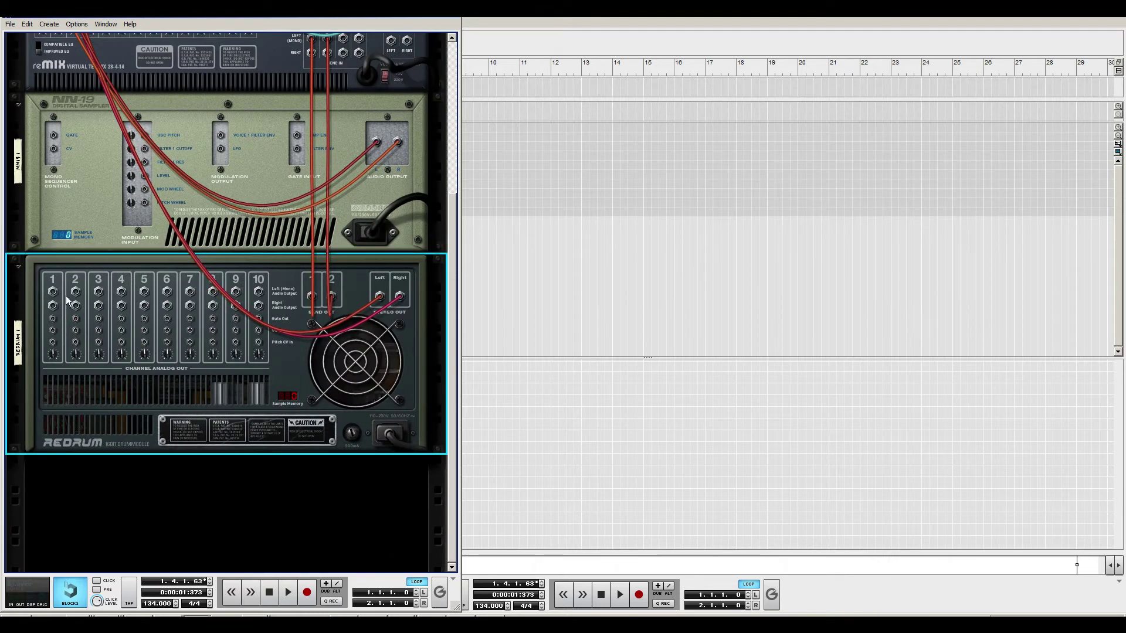
{"action": "left_click_drag", "start_coordinate": [98, 291], "coordinate": [92, 400]}
{"action": "left_click", "coordinate": [252, 498]}
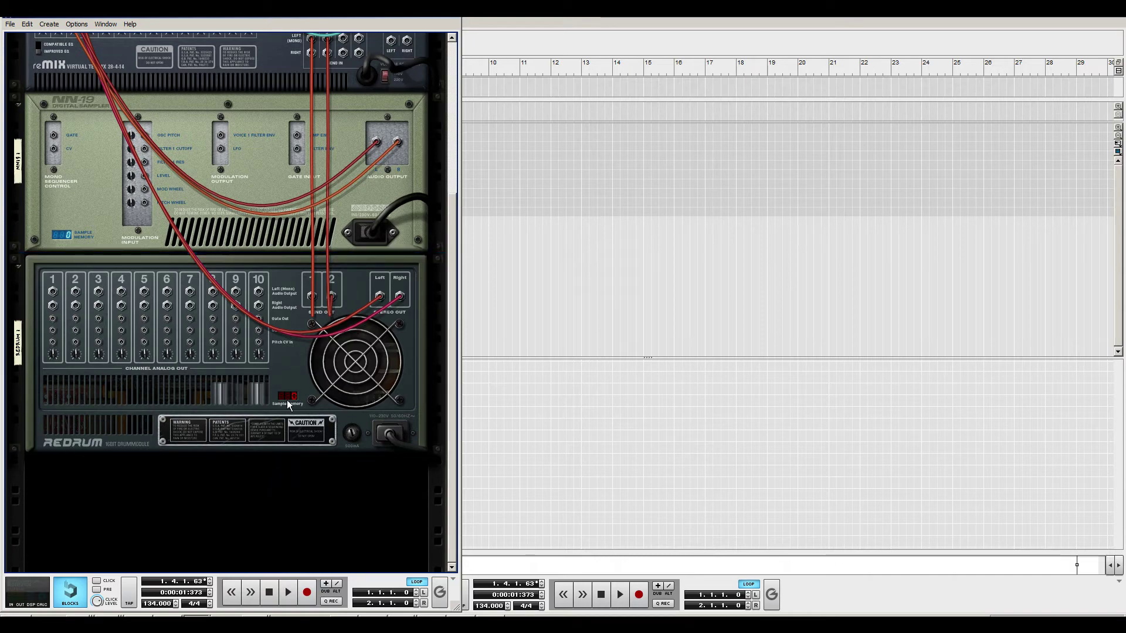
Step: Return the rack to its front side, add a PEQ-2 Two Band Parametric EQ to the NN19 and briefly play the pattern through it
{"action": "key", "text": "Tab"}
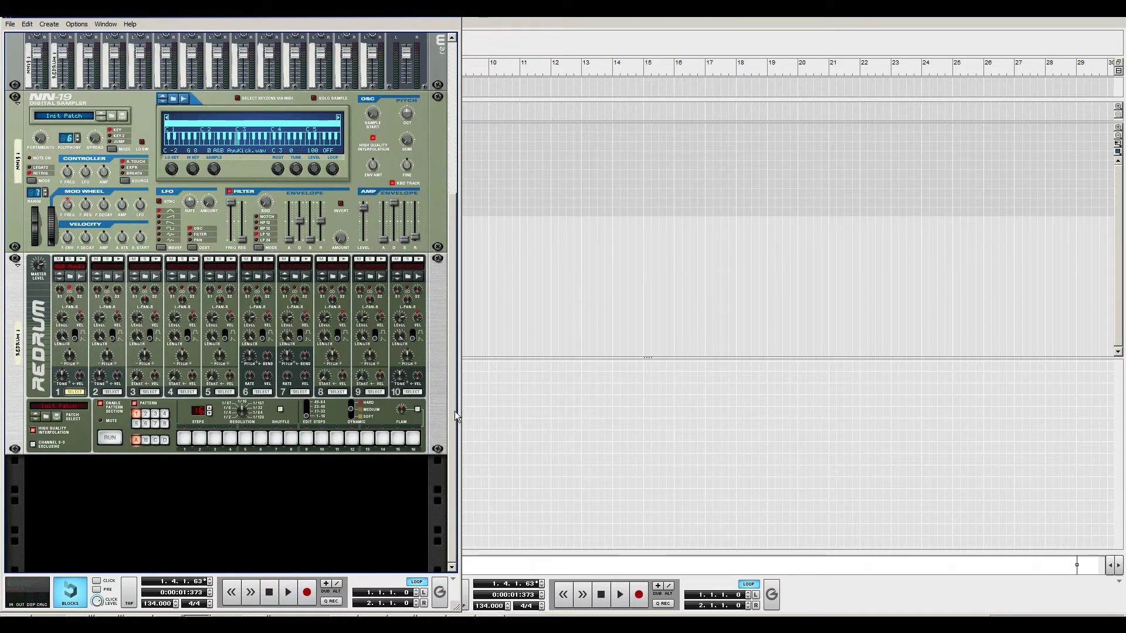
{"action": "left_click", "coordinate": [22, 216]}
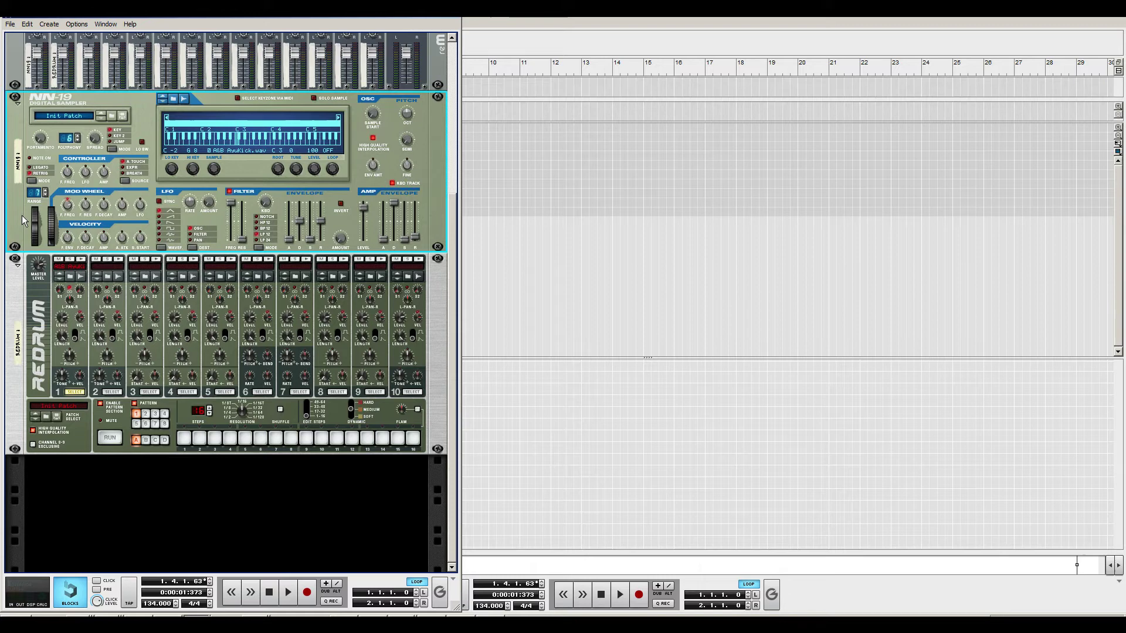
{"action": "right_click", "coordinate": [22, 216]}
{"action": "mouse_move", "coordinate": [58, 301]}
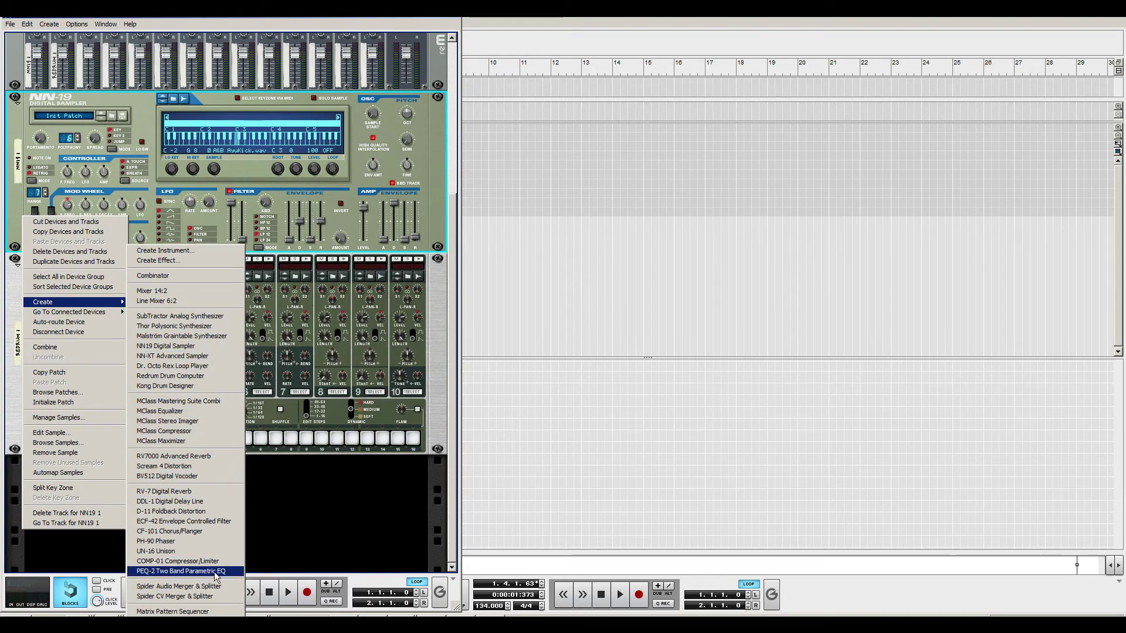
{"action": "right_click", "coordinate": [432, 210]}
{"action": "mouse_move", "coordinate": [469, 297]}
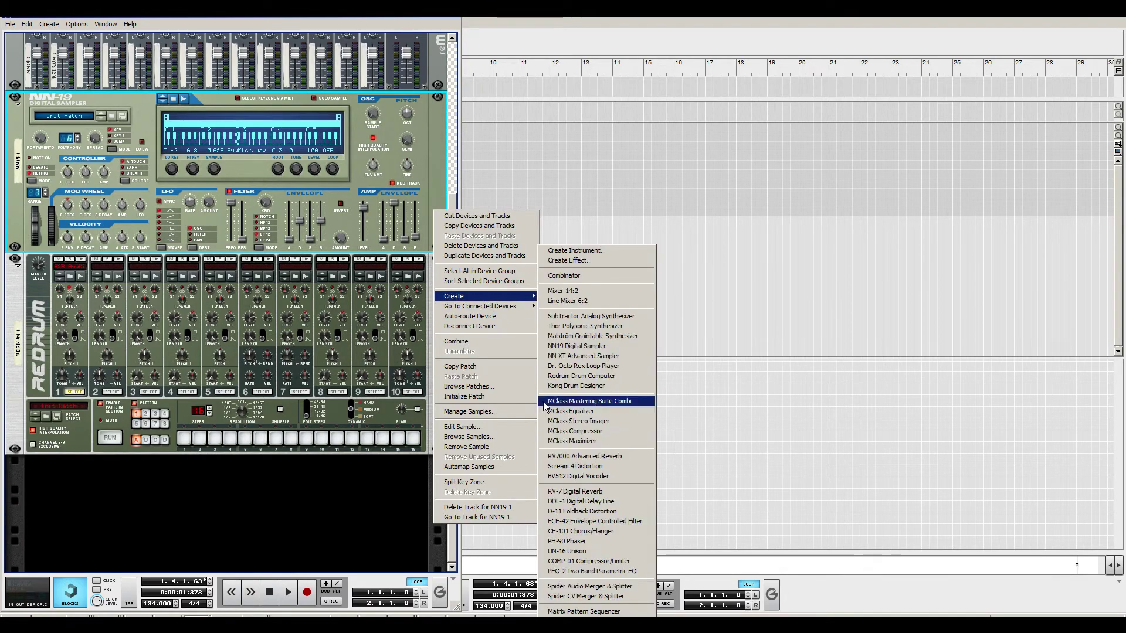
{"action": "left_click", "coordinate": [588, 571]}
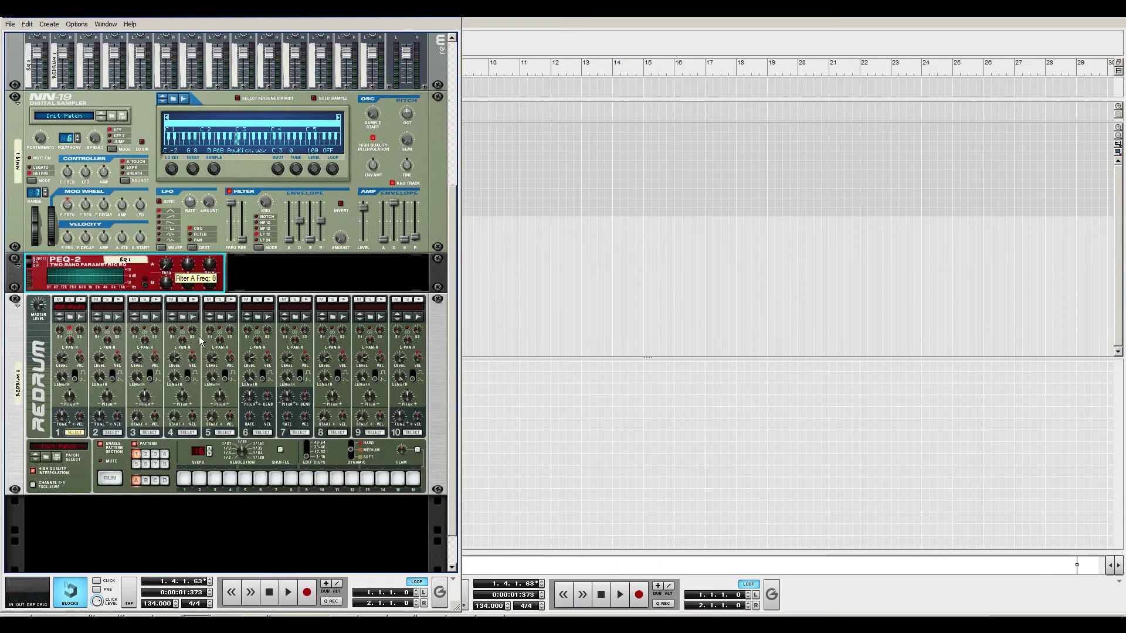
{"action": "key", "text": "space"}
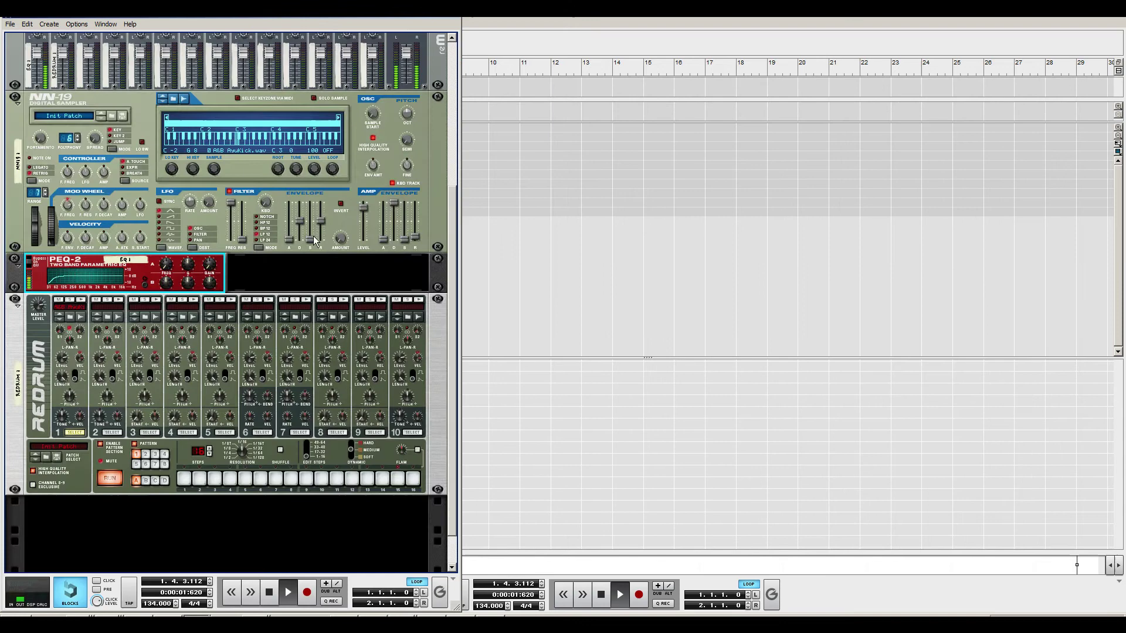
{"action": "key", "text": "space"}
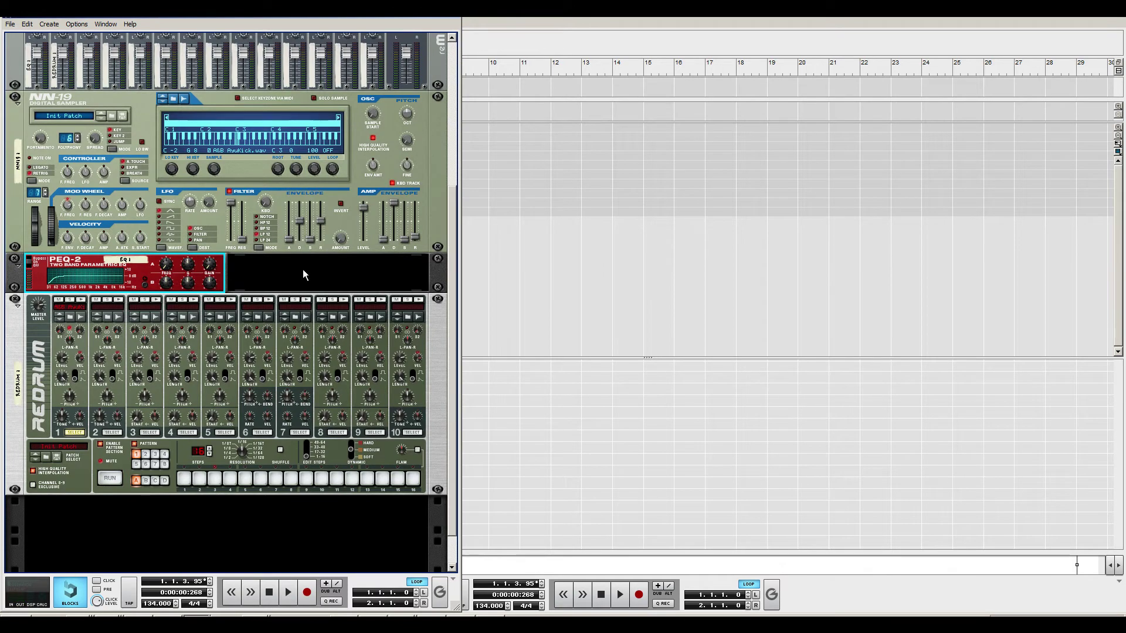
Step: Add a PEQ-2 Two Band Parametric EQ to the Redrum device
{"action": "right_click", "coordinate": [176, 519]}
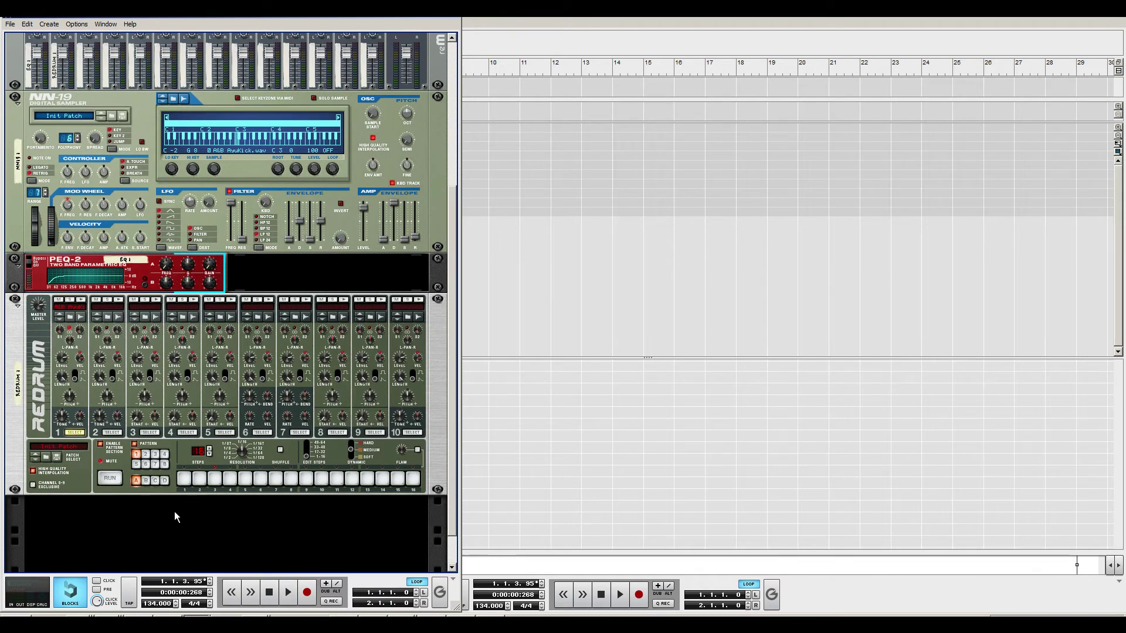
{"action": "right_click", "coordinate": [24, 446]}
{"action": "mouse_move", "coordinate": [68, 118]}
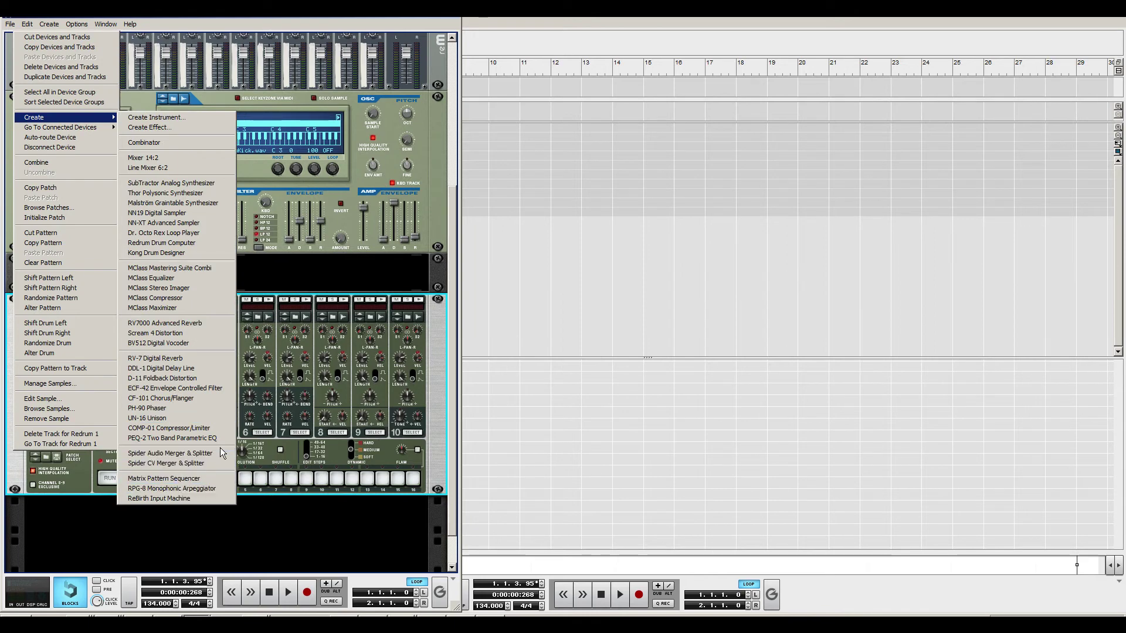
{"action": "left_click", "coordinate": [170, 438]}
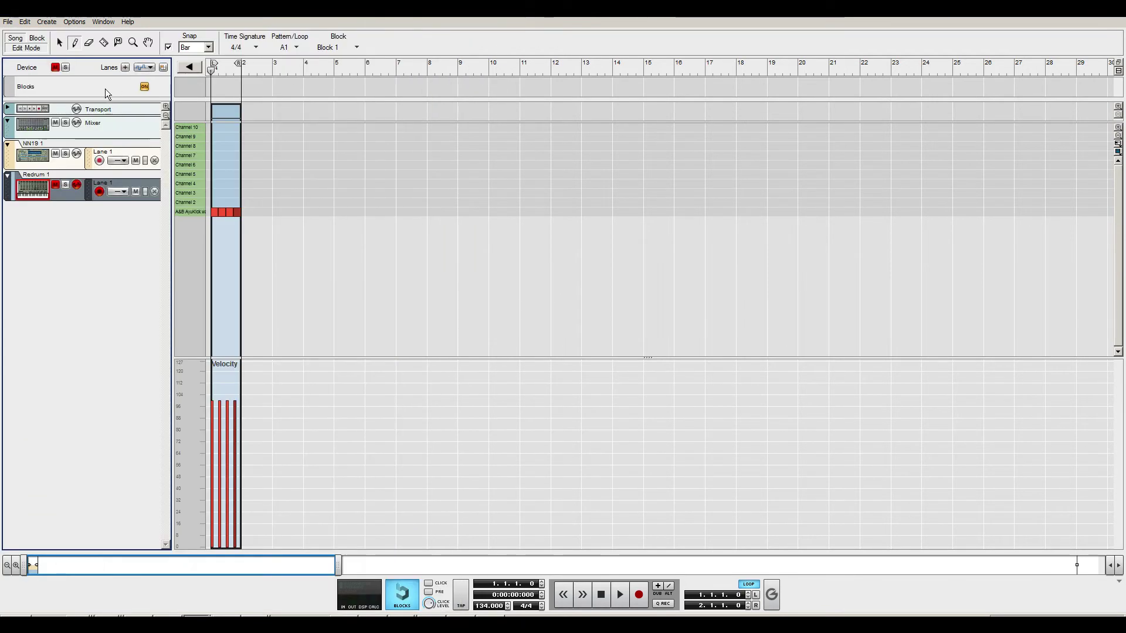
Step: Play the Redrum pattern with the NN19 track muted instead, then stop playback in the rack window
{"action": "key", "text": "space"}
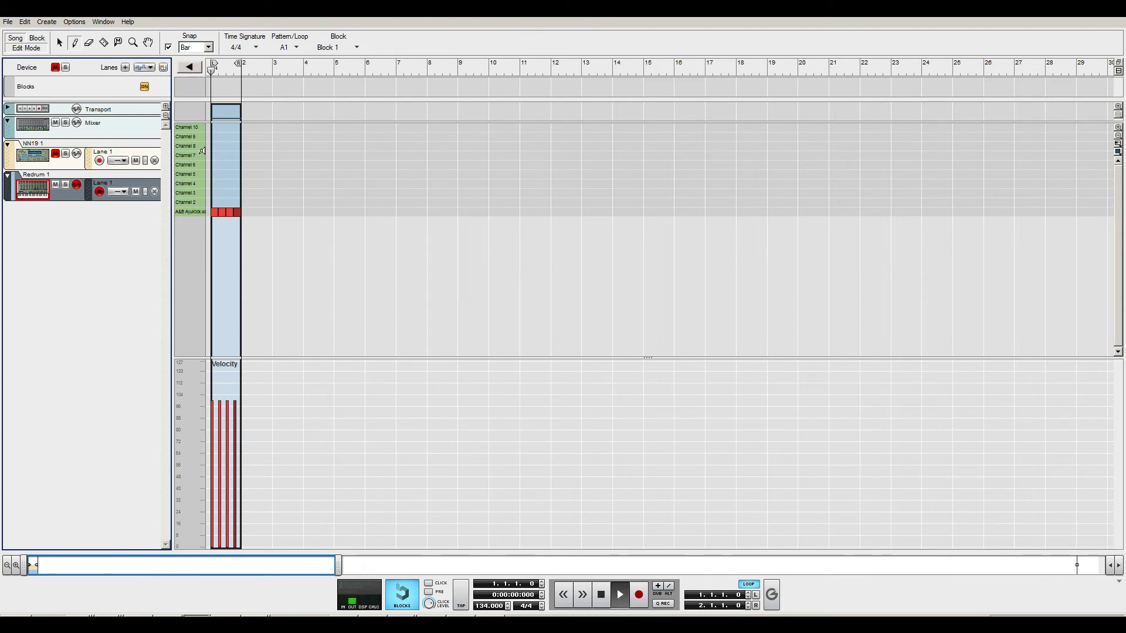
{"action": "key", "text": "alt+Tab"}
{"action": "key", "text": "space"}
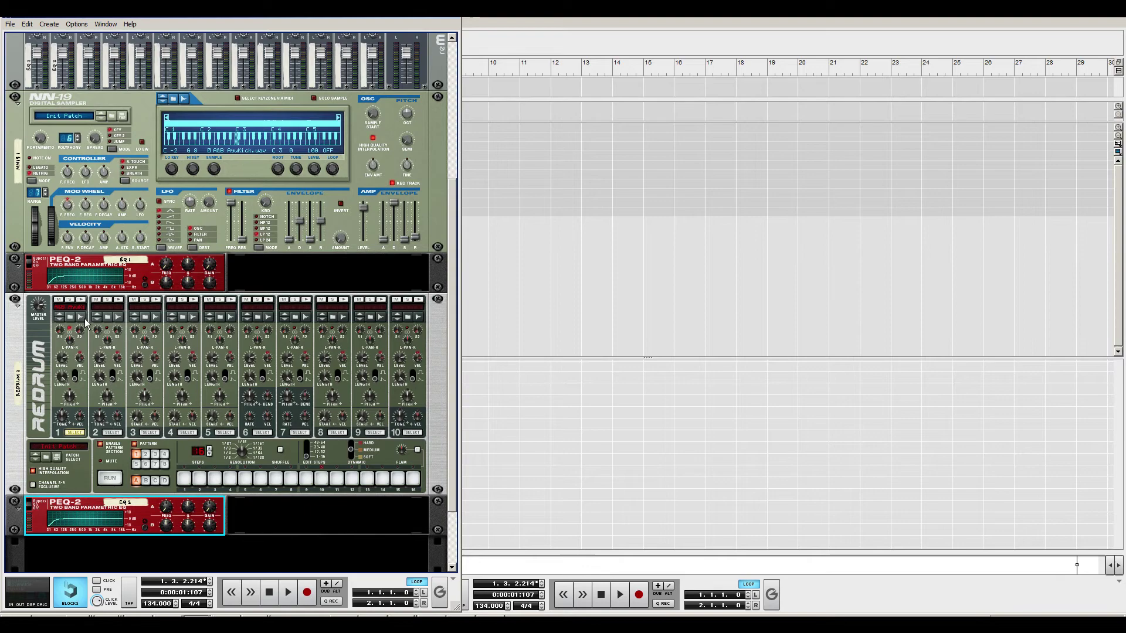
Step: Load A&B POS summer sun kick 1.wav into Redrum channel 3 and copy the four kick notes into its row, starting at 1.1.3.0
{"action": "left_click", "coordinate": [145, 316]}
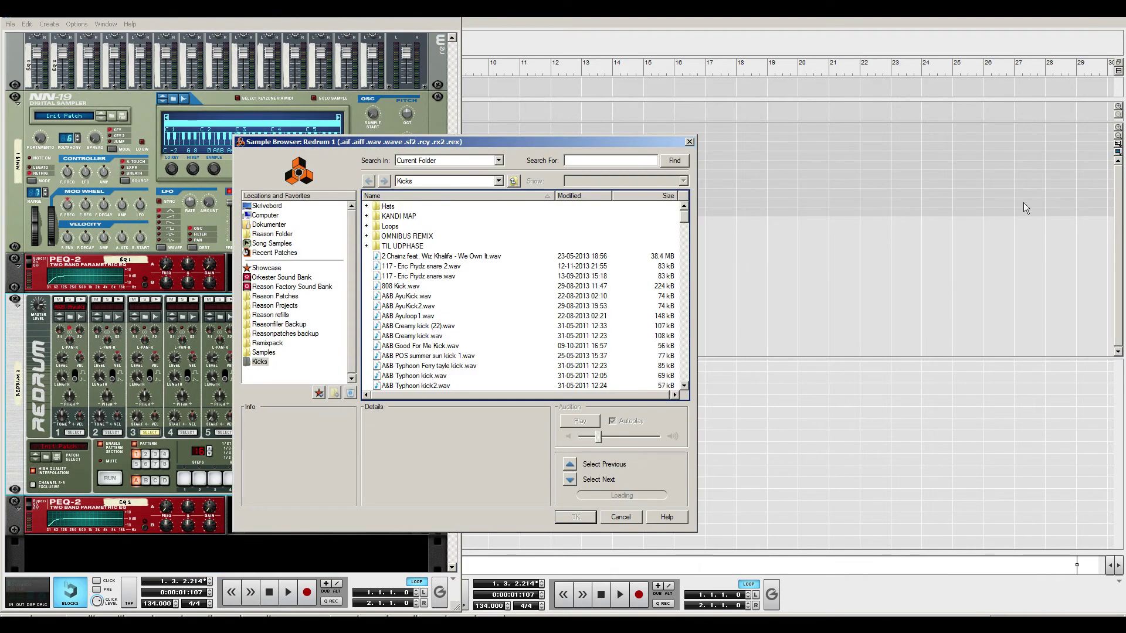
{"action": "double_click", "coordinate": [428, 365]}
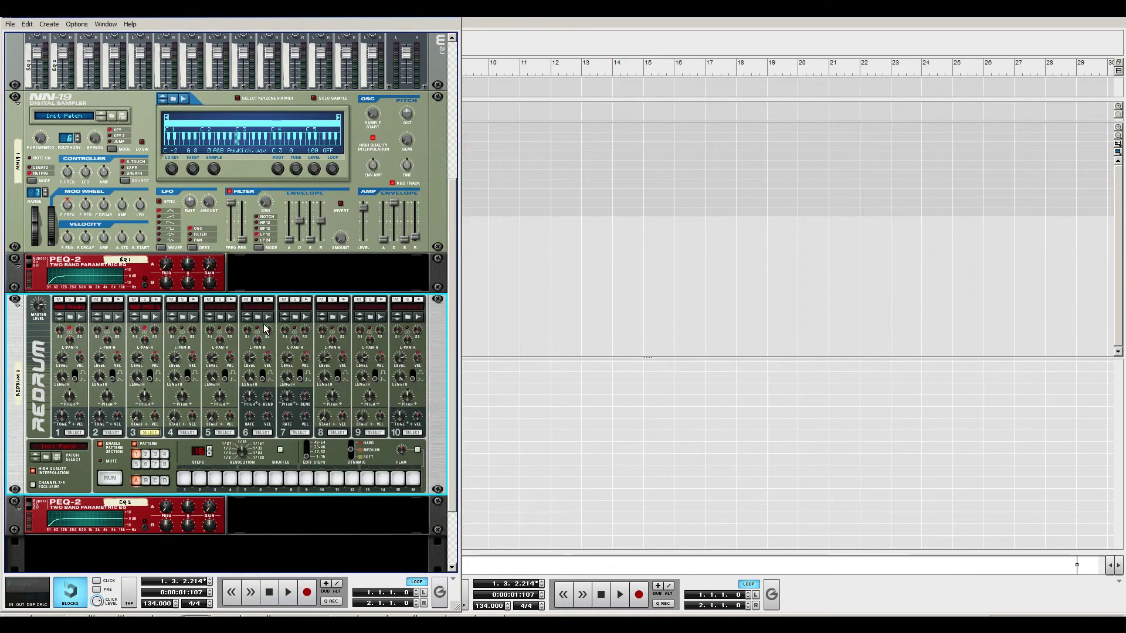
{"action": "key", "text": "alt+Tab"}
{"action": "left_click", "coordinate": [60, 43]}
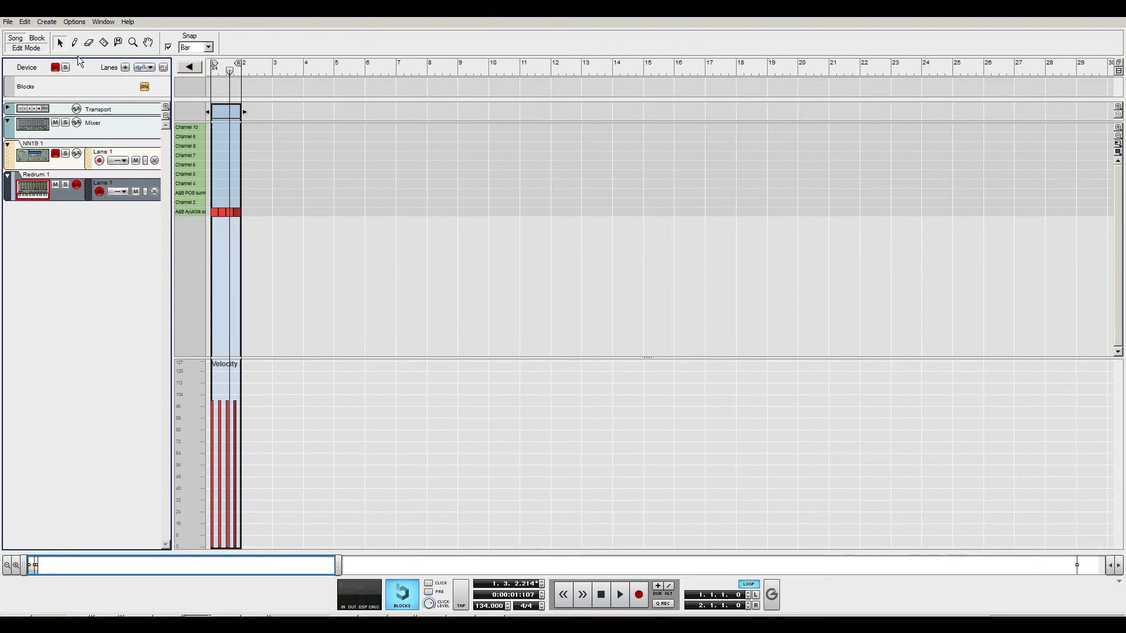
{"action": "left_click", "coordinate": [220, 207]}
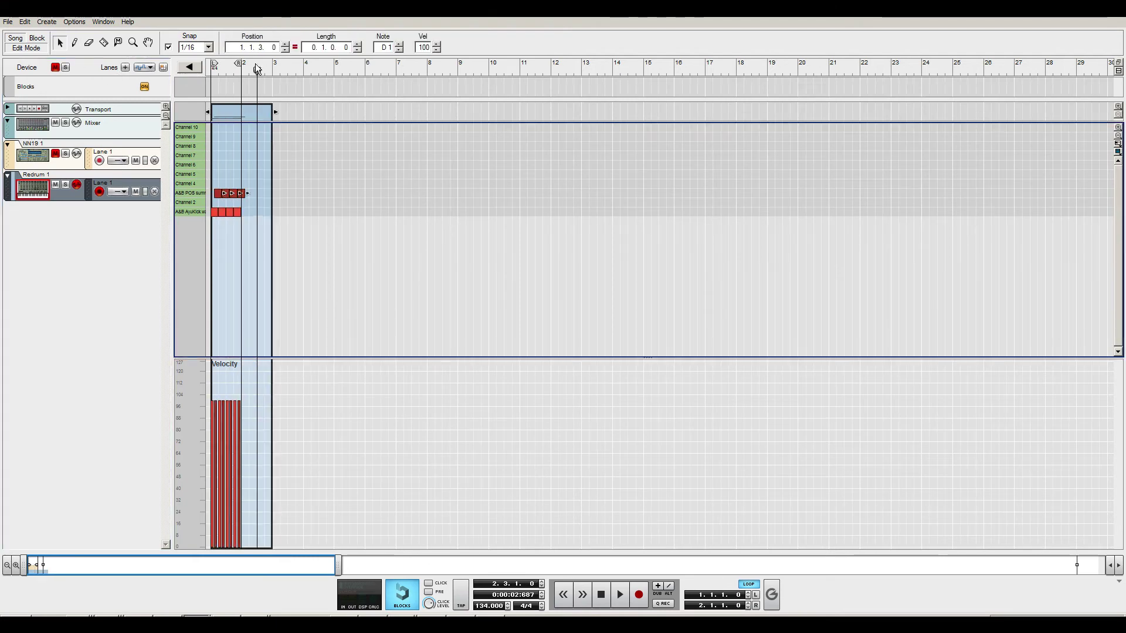
Step: Move the playback position to the start of bar 1 and shorten the Redrum clip to one bar
{"action": "left_click_drag", "start_coordinate": [256, 68], "coordinate": [210, 69]}
{"action": "left_click", "coordinate": [278, 115]}
{"action": "left_click", "coordinate": [272, 114]}
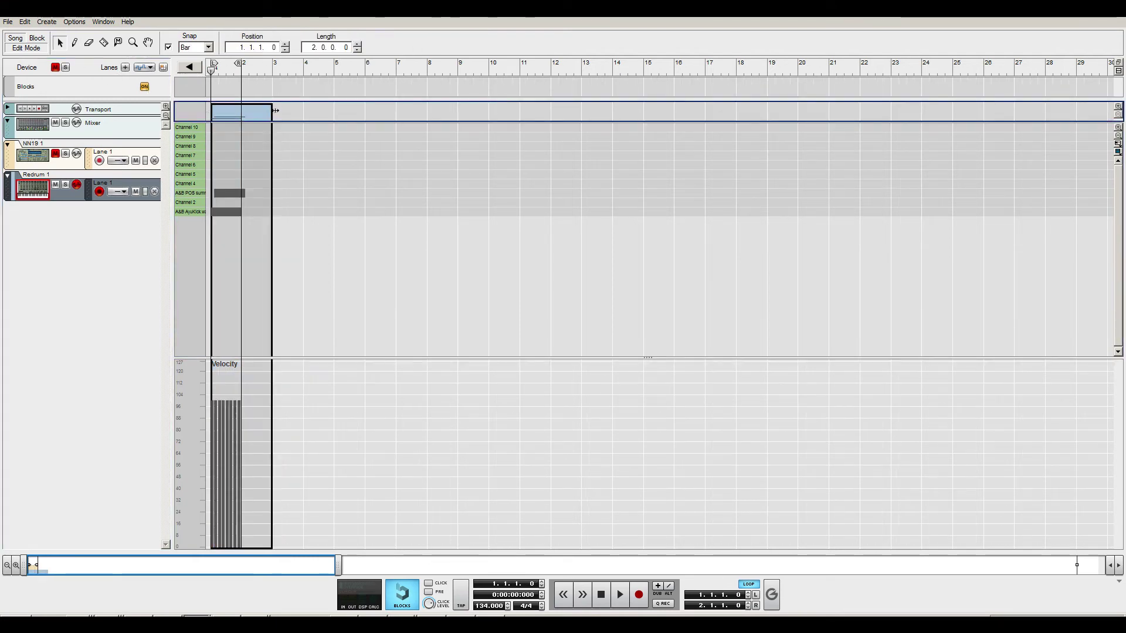
{"action": "left_click_drag", "start_coordinate": [275, 113], "coordinate": [242, 113]}
{"action": "key", "text": "alt+Tab"}
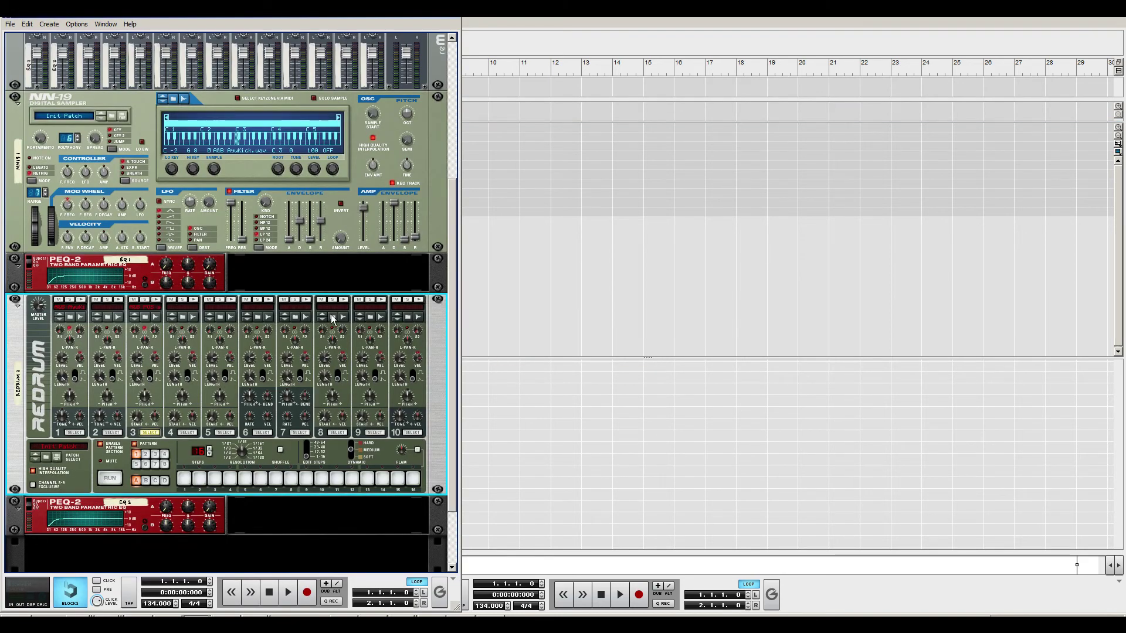
{"action": "key", "text": "Tab"}
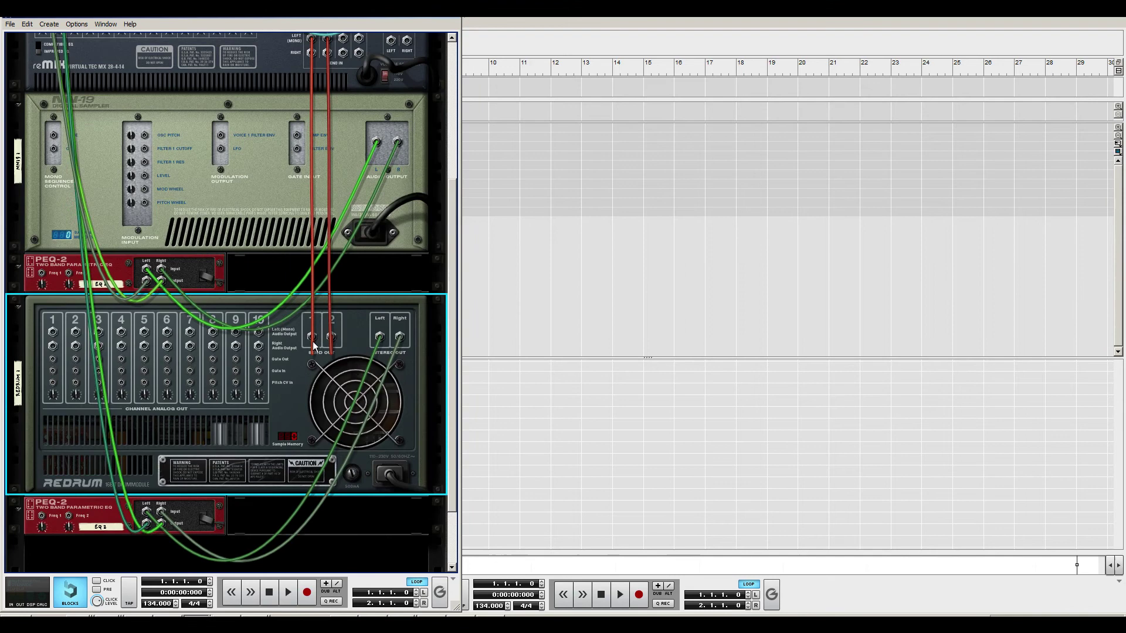
{"action": "left_click_drag", "start_coordinate": [53, 332], "coordinate": [146, 513]}
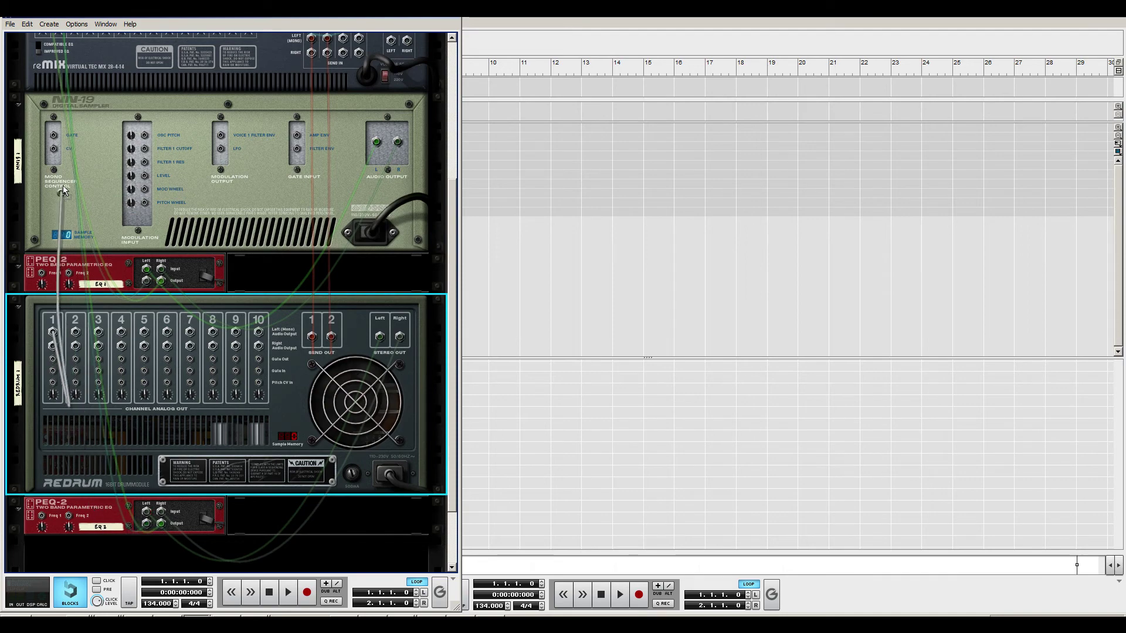
{"action": "scroll", "coordinate": [140, 423], "scroll_direction": "up", "scroll_amount": 3}
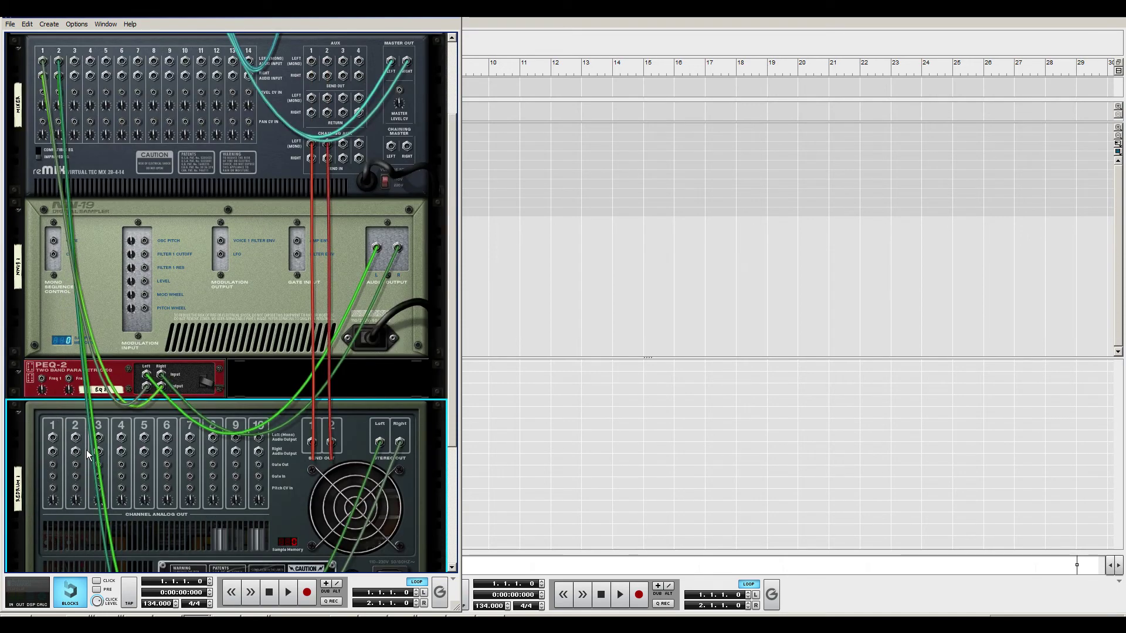
{"action": "scroll", "coordinate": [135, 418], "scroll_direction": "down", "scroll_amount": 2}
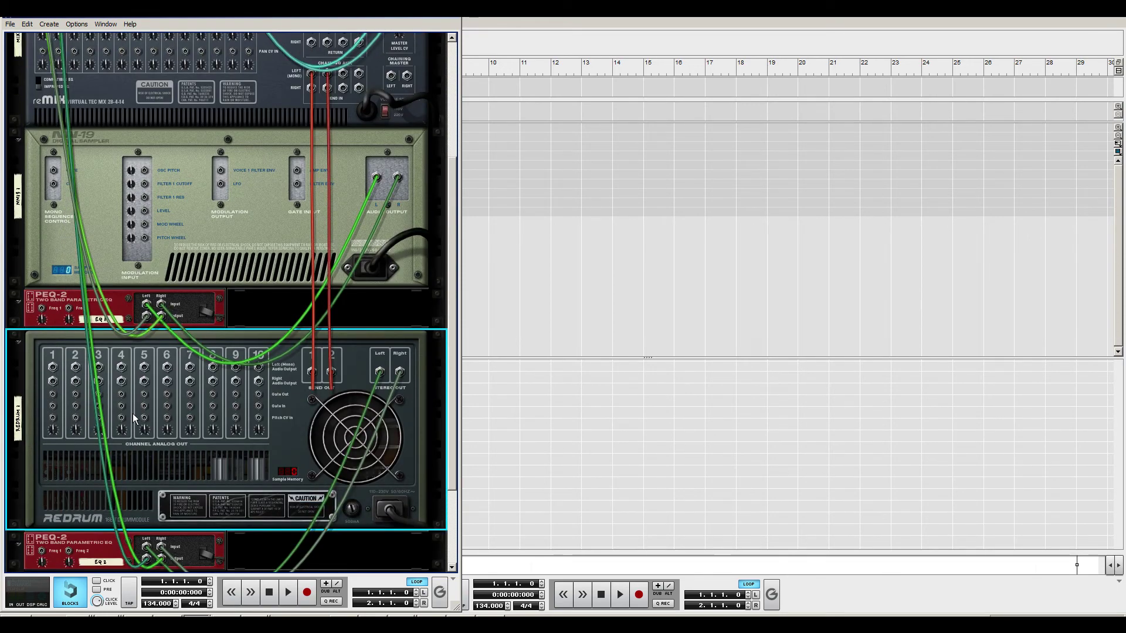
{"action": "scroll", "coordinate": [265, 407], "scroll_direction": "down", "scroll_amount": 3}
{"action": "key", "text": "Tab"}
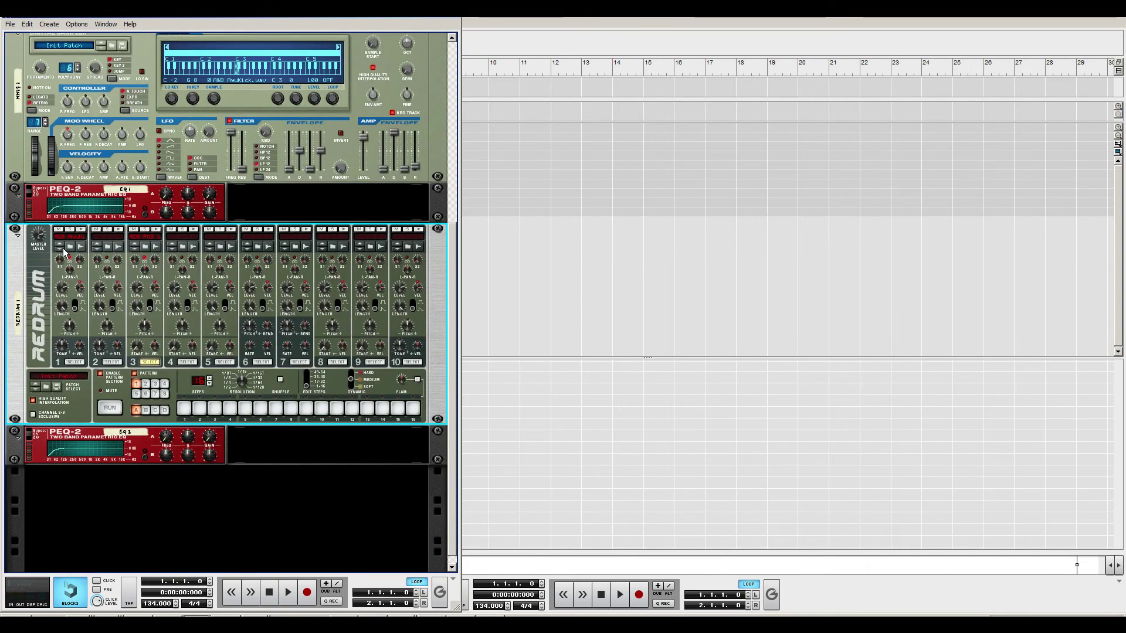
{"action": "scroll", "coordinate": [221, 218], "scroll_direction": "up", "scroll_amount": 2}
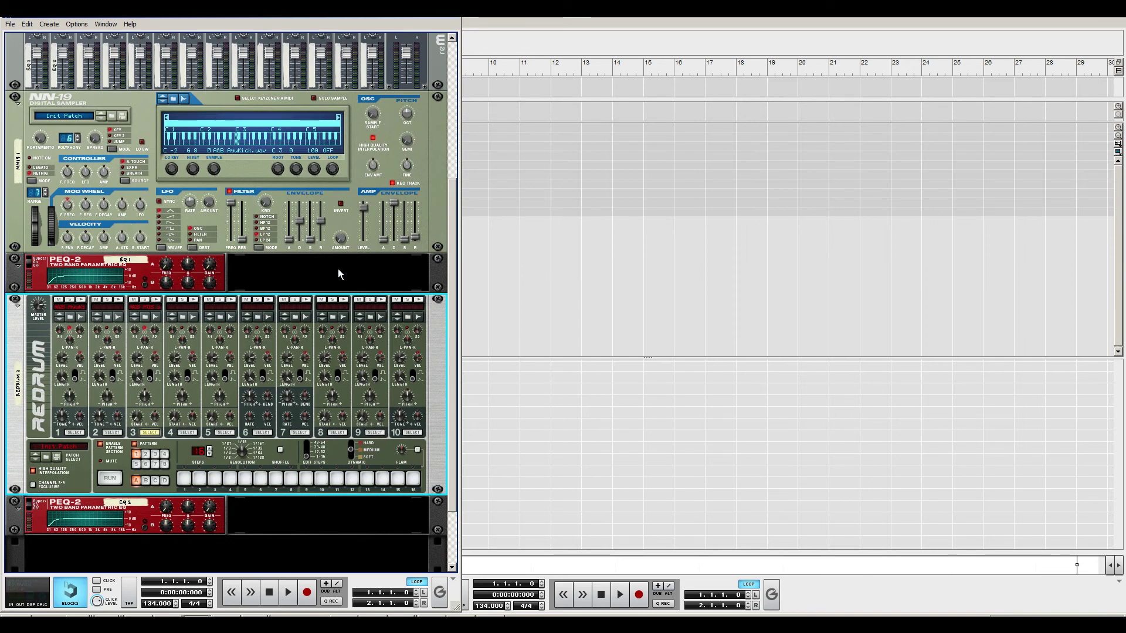
{"action": "left_click_drag", "start_coordinate": [452, 247], "coordinate": [473, 226]}
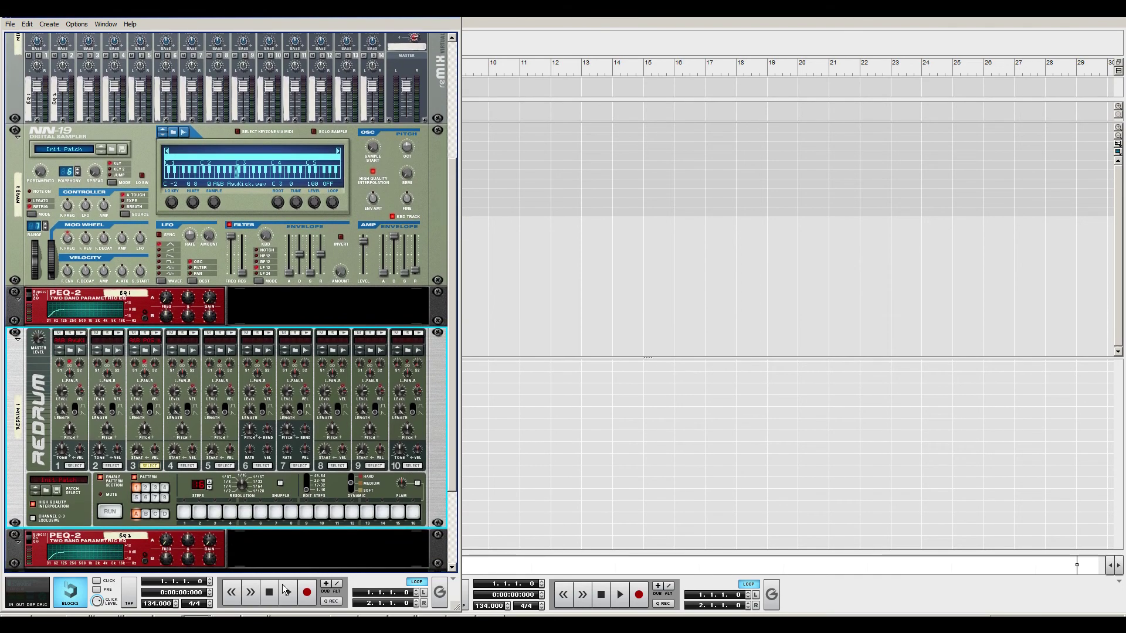
{"action": "scroll", "coordinate": [270, 478], "scroll_direction": "down", "scroll_amount": 4}
{"action": "scroll", "coordinate": [270, 478], "scroll_direction": "up", "scroll_amount": 5}
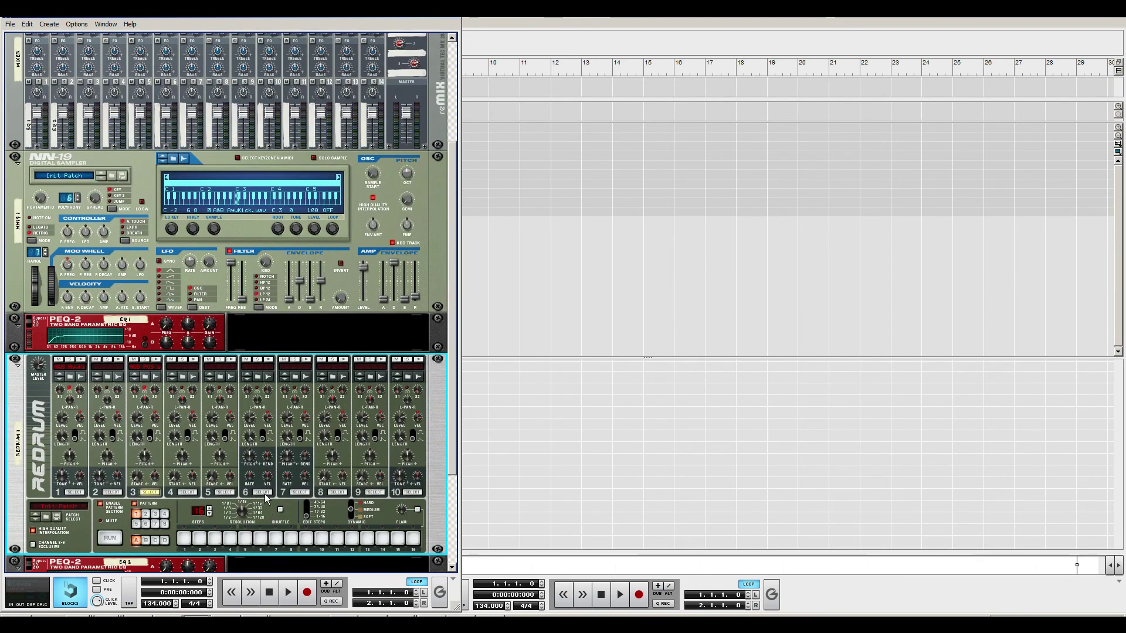
{"action": "scroll", "coordinate": [252, 475], "scroll_direction": "down", "scroll_amount": 3}
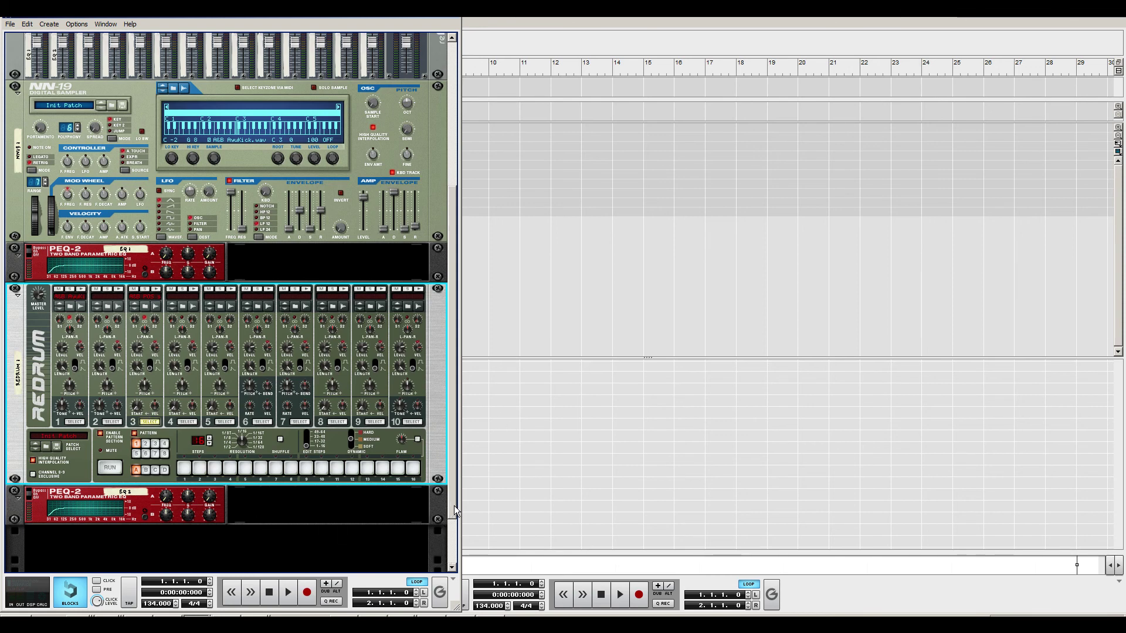
{"action": "scroll", "coordinate": [441, 467], "scroll_direction": "up", "scroll_amount": 3}
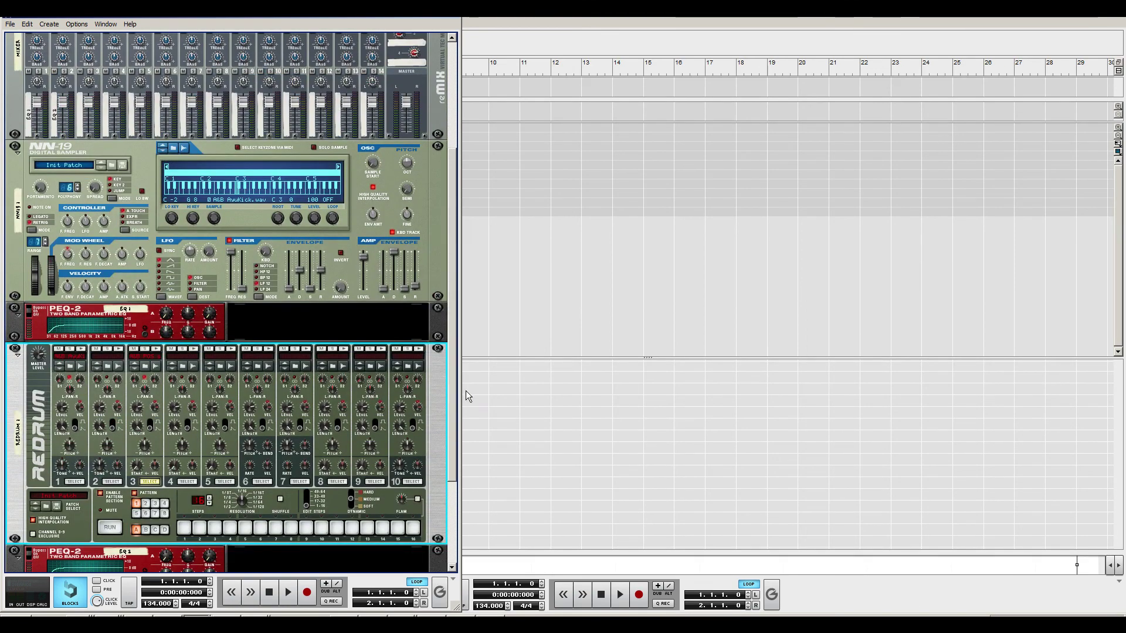
{"action": "scroll", "coordinate": [455, 293], "scroll_direction": "down", "scroll_amount": 1}
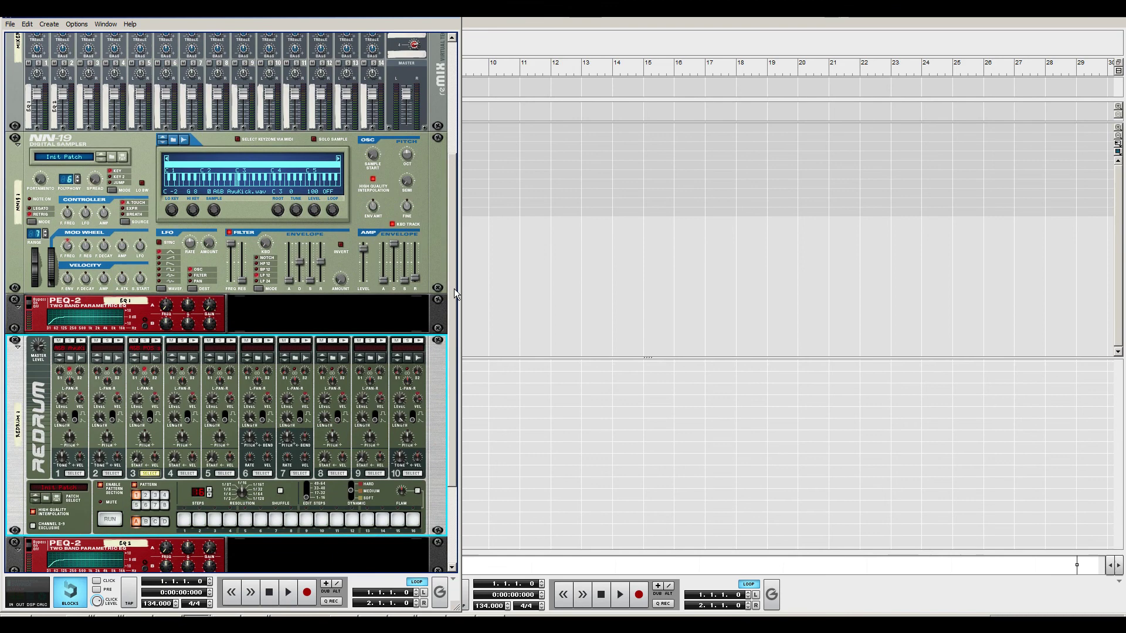